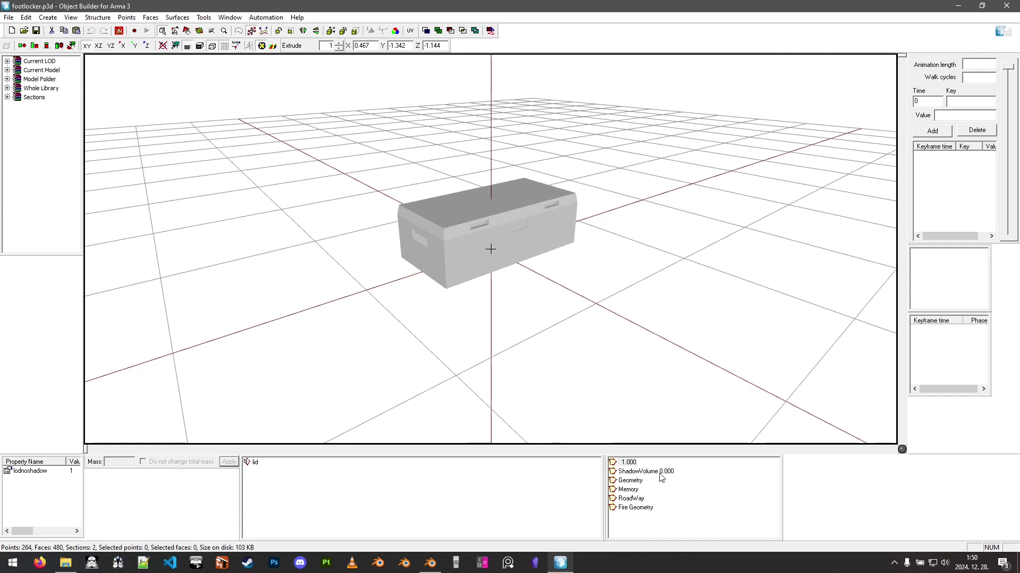
View the footlocker's ShadowVolume, Geometry and Memory LODs, selecting some Memory points
{"action": "left_click", "coordinate": [638, 471]}
{"action": "right_click_drag", "start_coordinate": [643, 390], "coordinate": [637, 409]}
{"action": "left_click", "coordinate": [630, 481]}
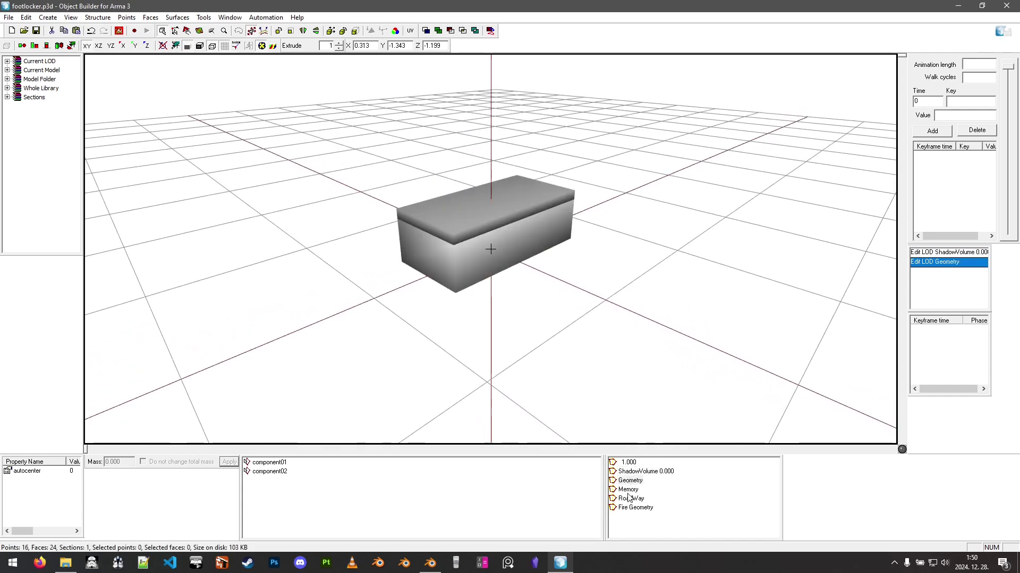
{"action": "left_click", "coordinate": [628, 490]}
{"action": "right_click_drag", "start_coordinate": [556, 342], "coordinate": [644, 216]}
{"action": "left_click_drag", "start_coordinate": [685, 124], "coordinate": [505, 183]}
{"action": "right_click_drag", "start_coordinate": [335, 359], "coordinate": [608, 403]}
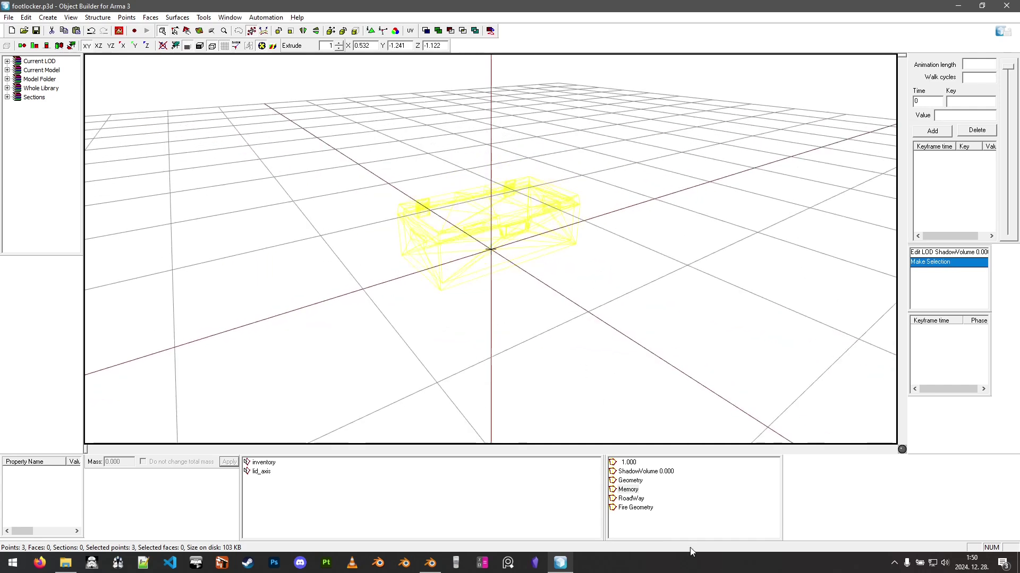
Inspect the RoadWay and Fire Geometry LODs from higher angles around the box
{"action": "left_click", "coordinate": [631, 498]}
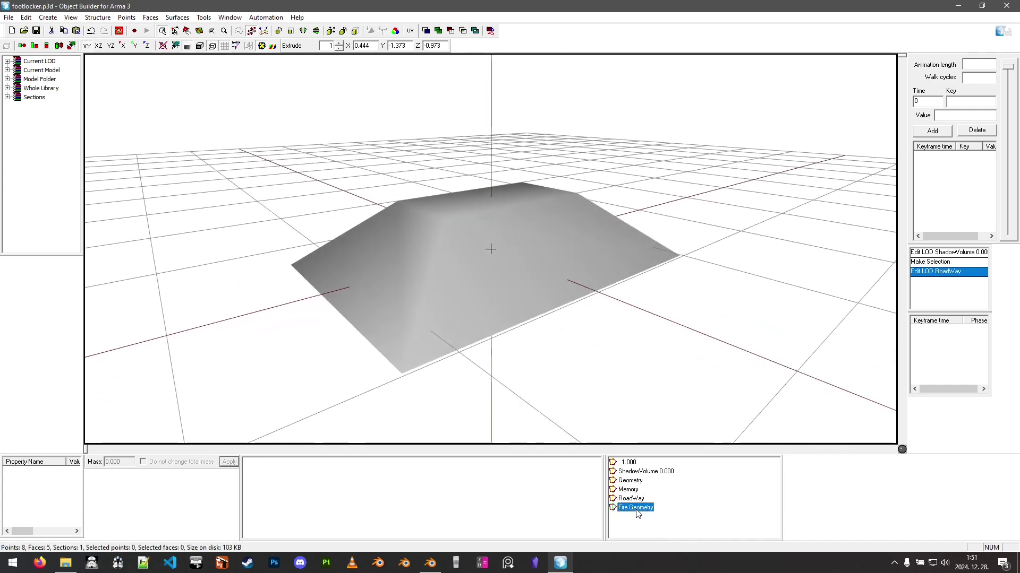
{"action": "left_click", "coordinate": [637, 508]}
{"action": "right_click_drag", "start_coordinate": [590, 319], "coordinate": [583, 320]}
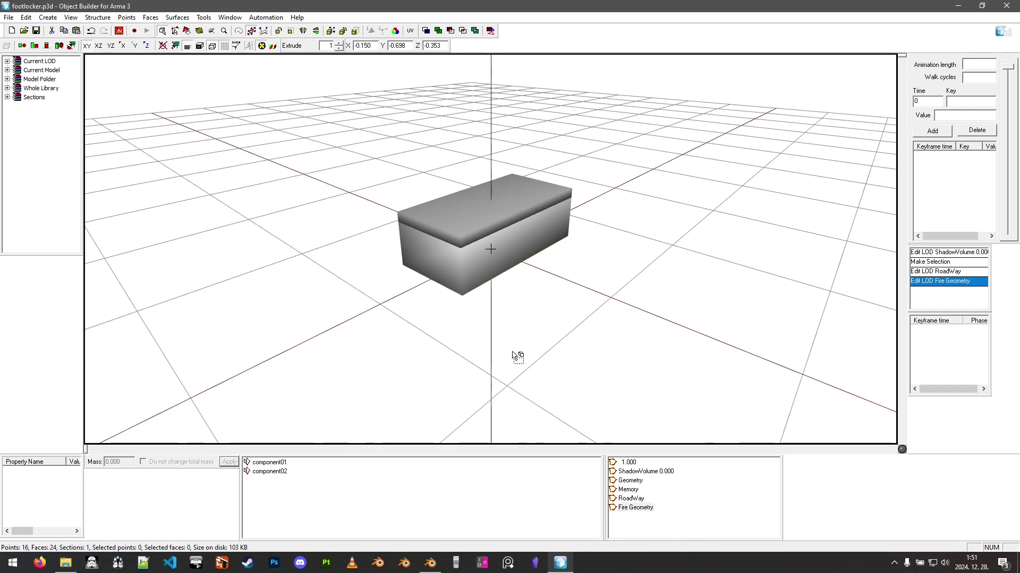
{"action": "right_click_drag", "start_coordinate": [512, 377], "coordinate": [512, 381]}
In Blender, open the Arma 3 model (.p3d) importer and browse to P:\tutorial\crate
{"action": "left_click", "coordinate": [430, 563]}
{"action": "left_click", "coordinate": [26, 20]}
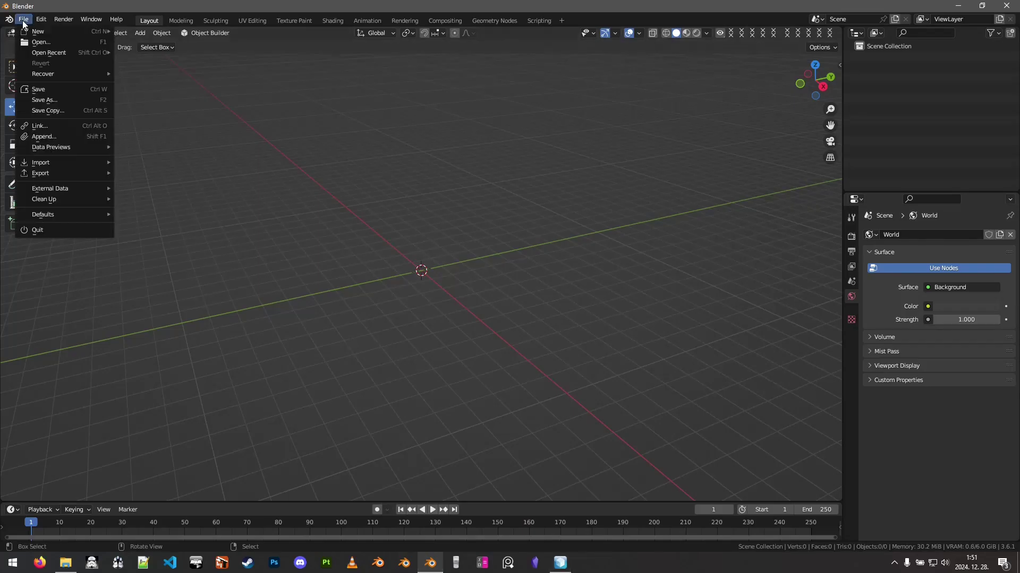
{"action": "mouse_move", "coordinate": [32, 164]}
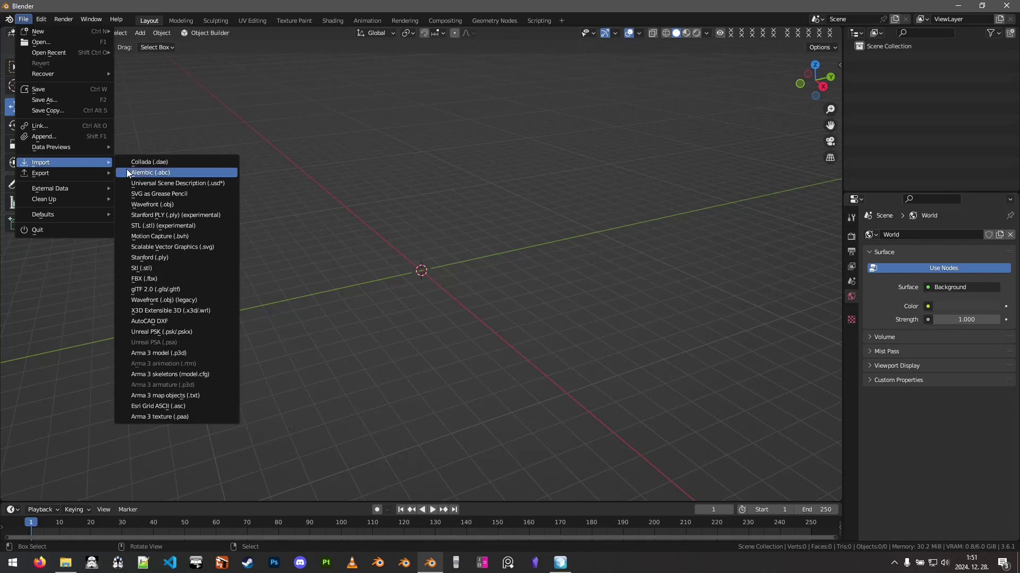
{"action": "left_click", "coordinate": [152, 353]}
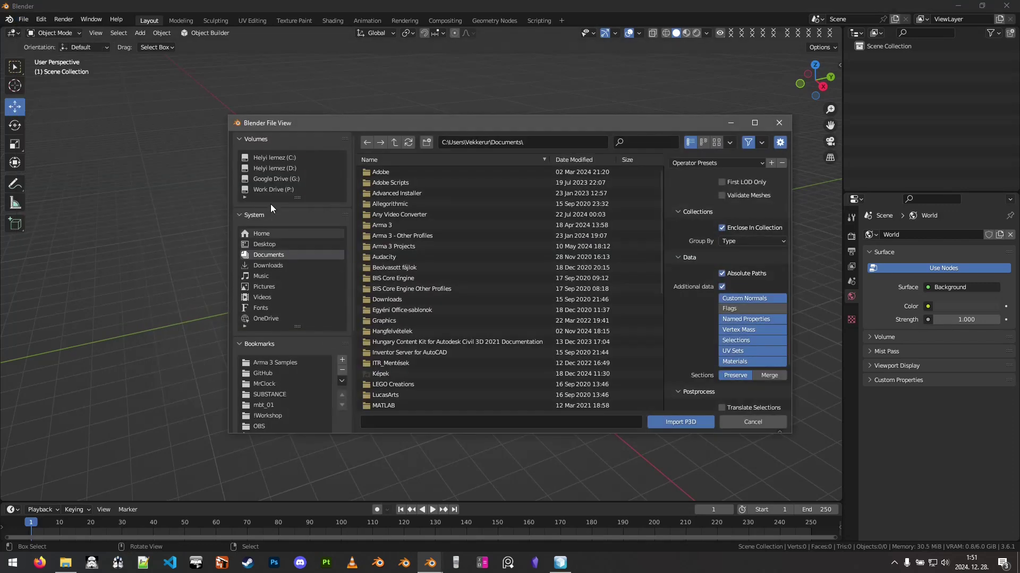
{"action": "left_click", "coordinate": [272, 189]}
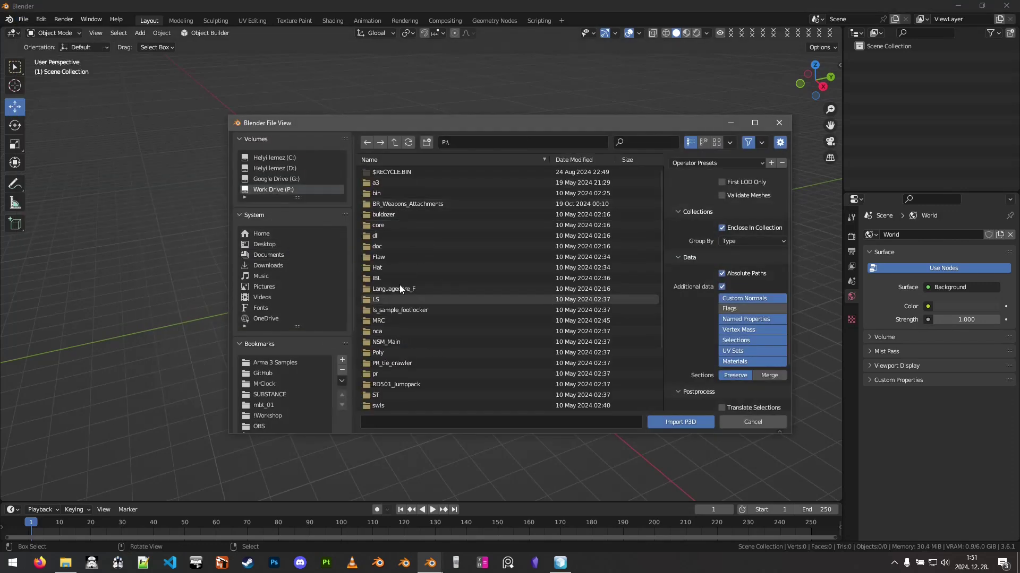
{"action": "scroll", "coordinate": [395, 391], "scroll_direction": "down", "scroll_amount": 3}
{"action": "double_click", "coordinate": [394, 394]}
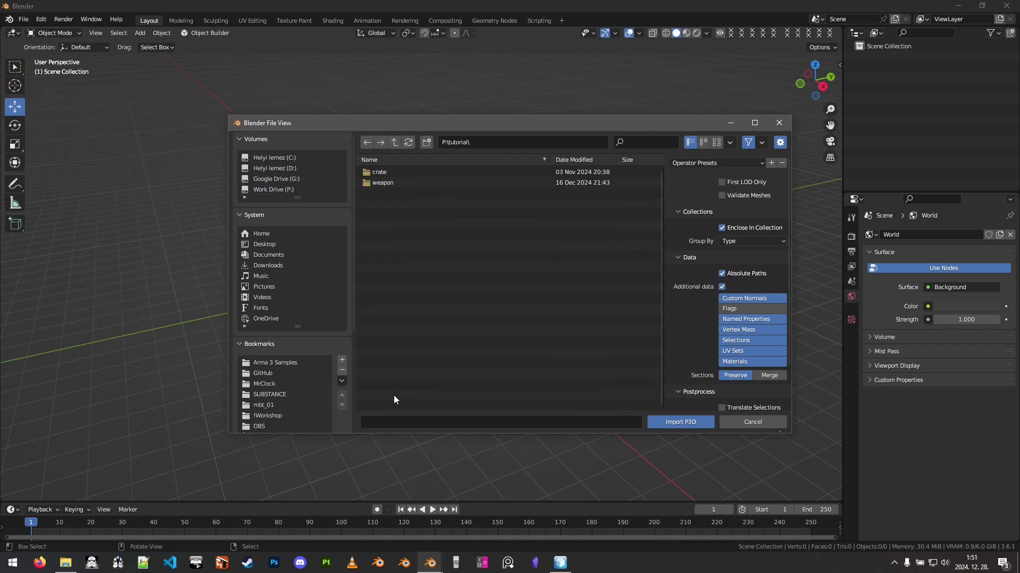
{"action": "left_click", "coordinate": [386, 171]}
{"action": "double_click", "coordinate": [386, 171]}
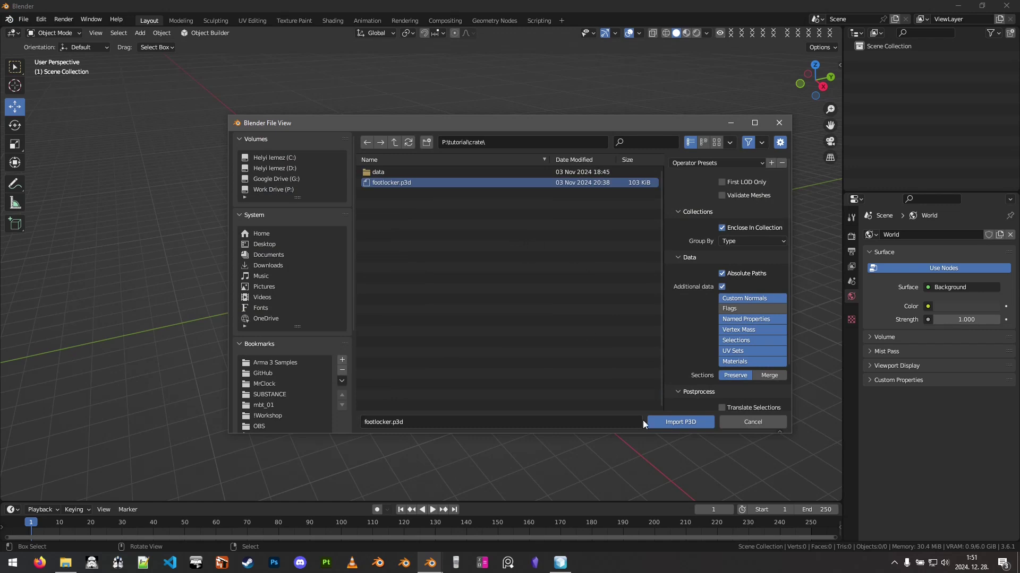
{"action": "left_click", "coordinate": [680, 422]}
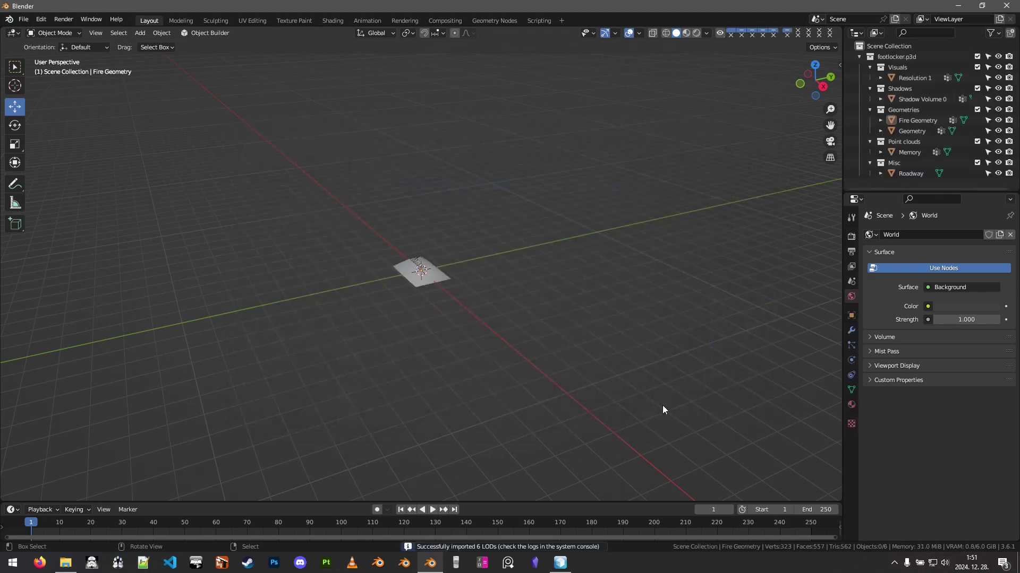
{"action": "scroll", "coordinate": [428, 282], "scroll_direction": "up", "scroll_amount": 10}
{"action": "middle_click_drag", "start_coordinate": [436, 299], "coordinate": [464, 302]}
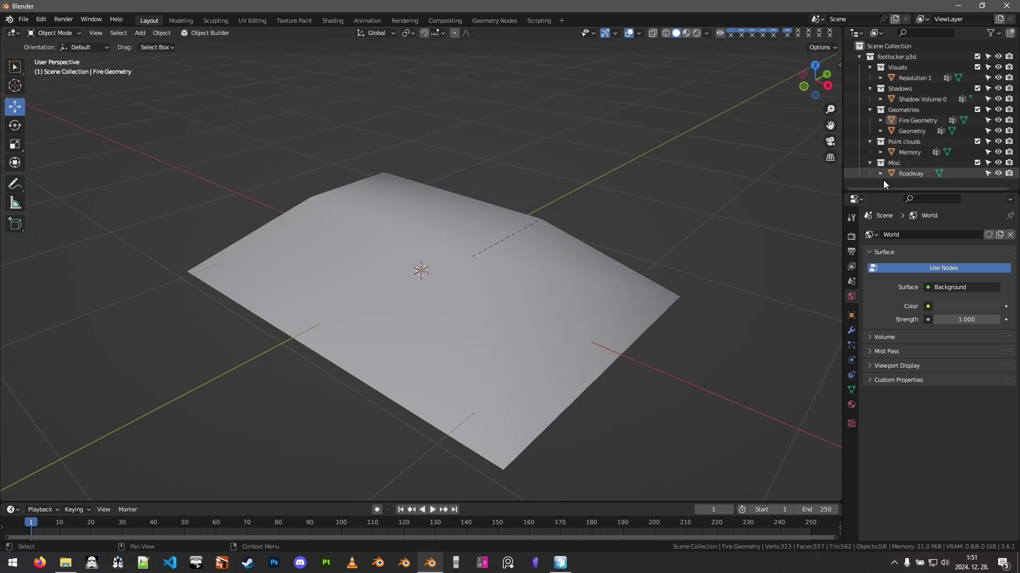
{"action": "middle_click_drag", "start_coordinate": [605, 214], "coordinate": [581, 239]}
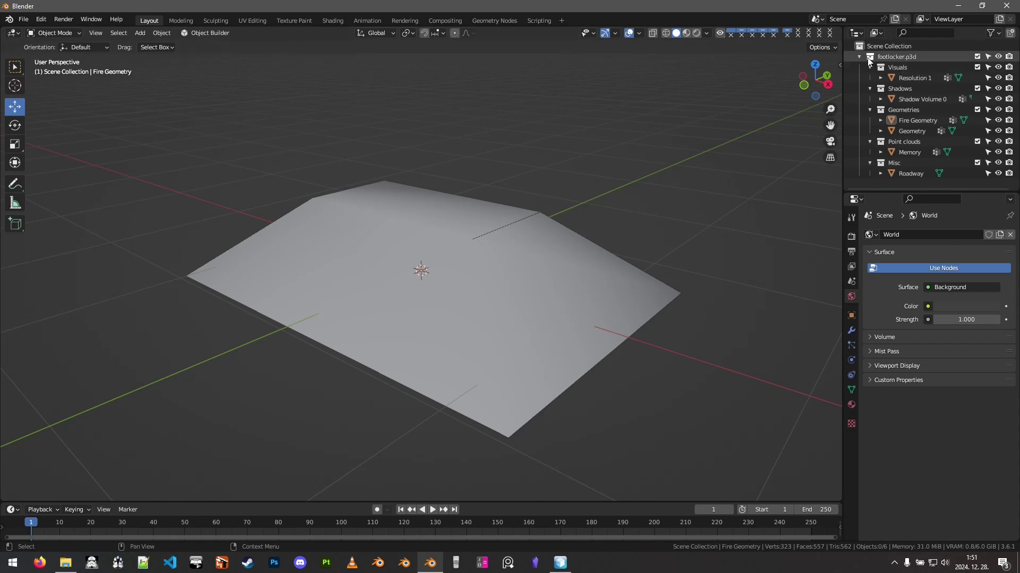
{"action": "double_click", "coordinate": [902, 57]}
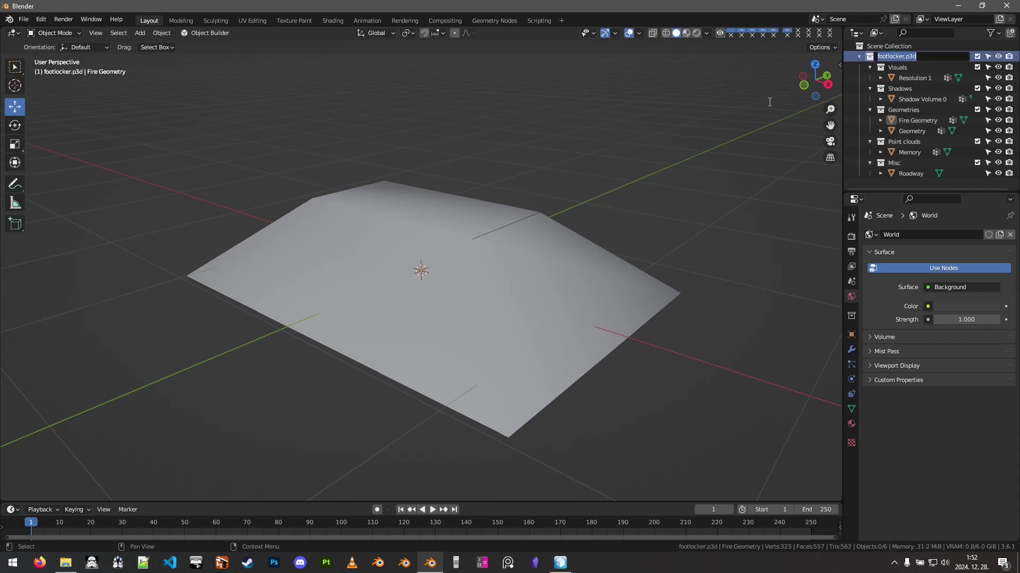
{"action": "key", "text": "Return"}
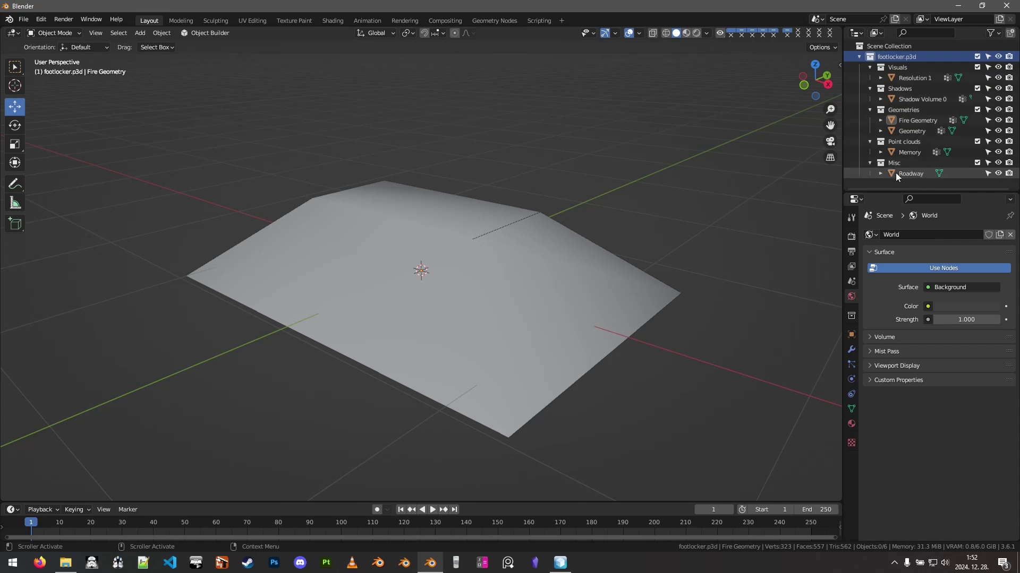
{"action": "mouse_move", "coordinate": [640, 298]}
{"action": "middle_mouse_down"}
{"action": "mouse_move", "coordinate": [635, 246]}
{"action": "mouse_move", "coordinate": [656, 306]}
{"action": "middle_mouse_up"}
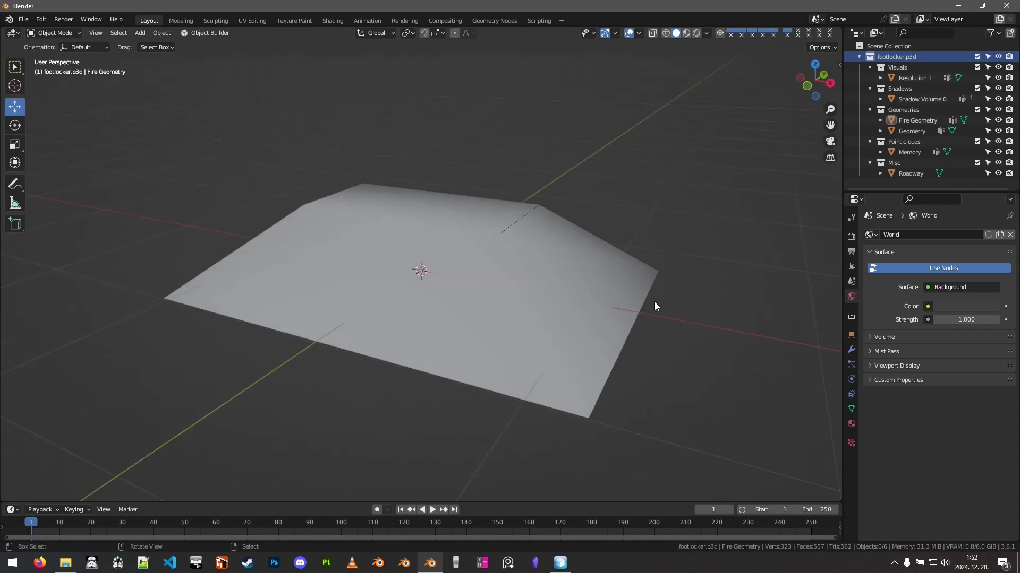
Select the Resolution 1, Shadow Volume 0 and Fire Geometry LODs and view them in wireframe
{"action": "left_click", "coordinate": [900, 77]}
{"action": "left_click", "coordinate": [909, 101]}
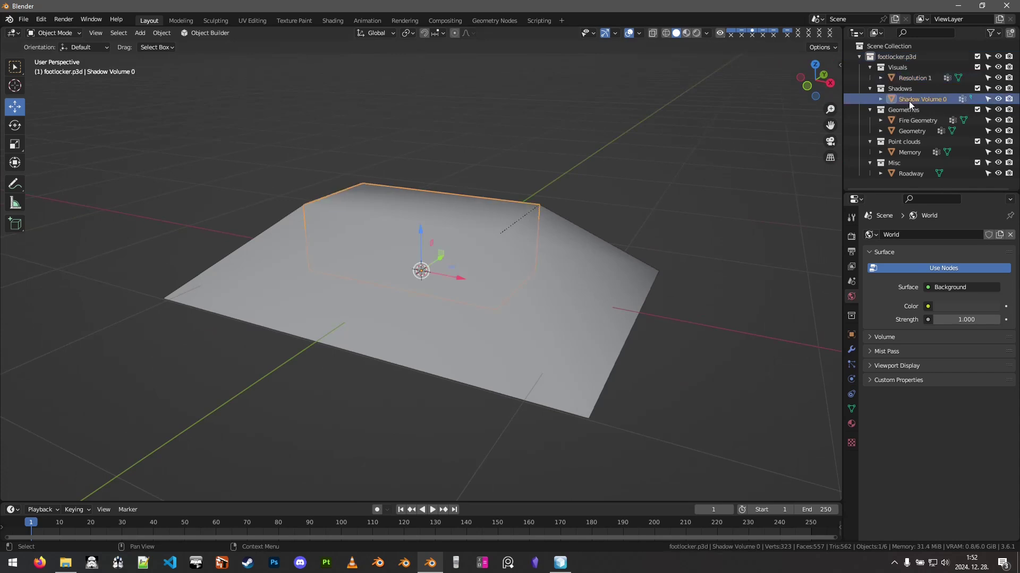
{"action": "left_click", "coordinate": [909, 121]}
{"action": "key", "text": "shift+z"}
{"action": "middle_click_drag", "start_coordinate": [483, 221], "coordinate": [558, 191]}
{"action": "left_click", "coordinate": [926, 80]}
{"action": "middle_click_drag", "start_coordinate": [619, 192], "coordinate": [734, 129]}
Isolate the Resolution 1 visual LOD in solid shading with Cavity turned on
{"action": "key", "text": "KP_Divide"}
{"action": "middle_click_drag", "start_coordinate": [626, 189], "coordinate": [638, 180]}
{"action": "key", "text": "z"}
{"action": "left_click", "coordinate": [579, 218]}
{"action": "middle_click_drag", "start_coordinate": [467, 226], "coordinate": [515, 217]}
{"action": "left_click", "coordinate": [706, 34]}
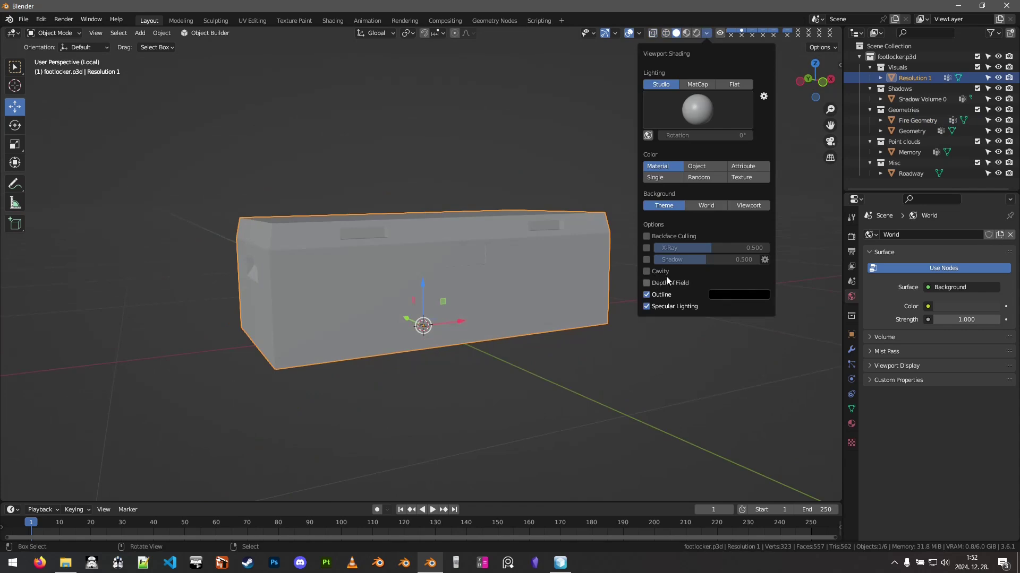
{"action": "left_click", "coordinate": [661, 272]}
{"action": "mouse_move", "coordinate": [470, 276]}
{"action": "middle_mouse_down"}
{"action": "mouse_move", "coordinate": [444, 183]}
{"action": "mouse_move", "coordinate": [416, 253]}
{"action": "middle_mouse_up"}
{"action": "key", "text": "KP_Divide"}
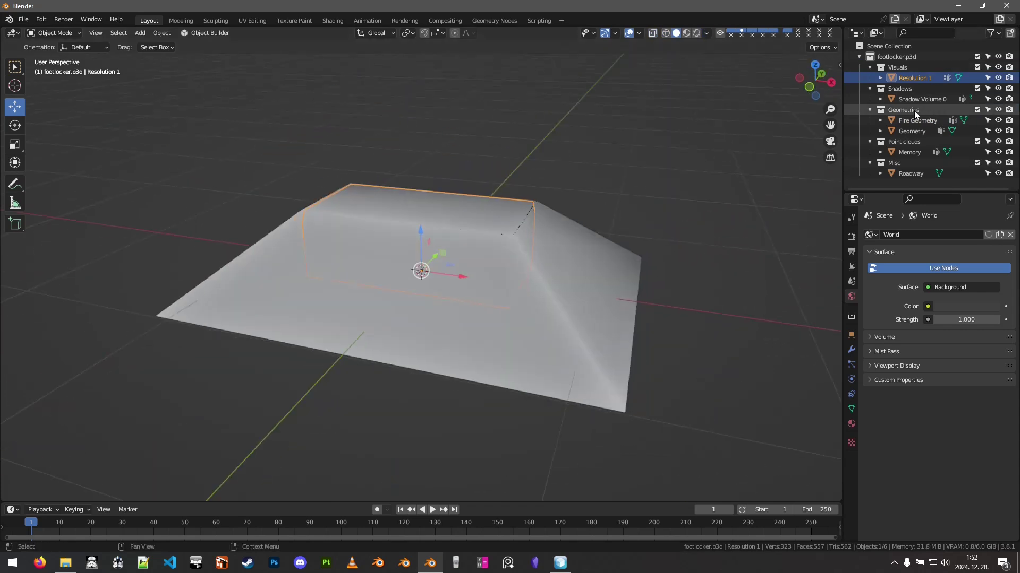
Isolate the Geometry LOD, then the Roadway LOD, to inspect each alone
{"action": "left_click", "coordinate": [915, 131]}
{"action": "key", "text": "KP_Divide"}
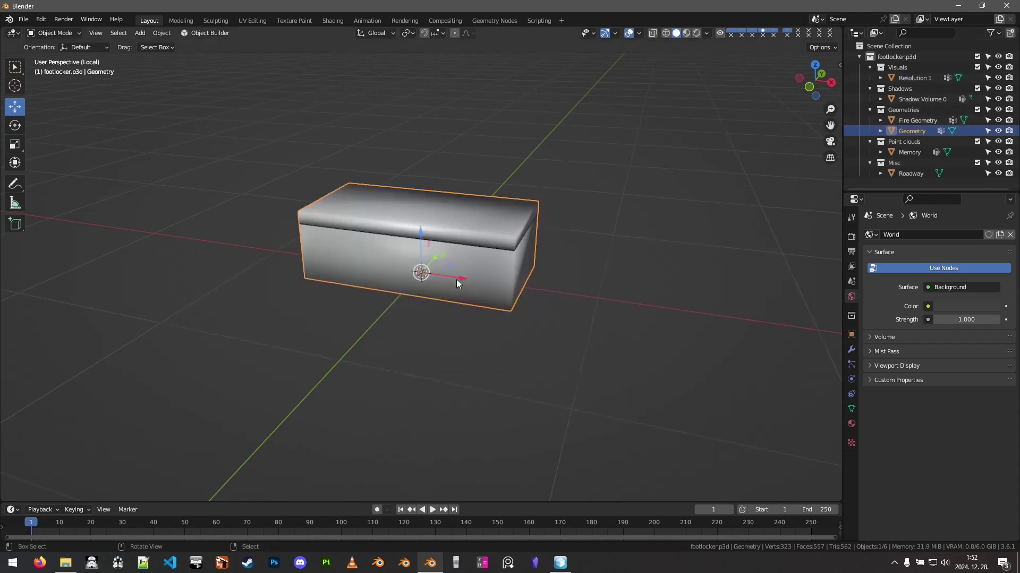
{"action": "middle_click_drag", "start_coordinate": [430, 281], "coordinate": [600, 208]}
{"action": "key", "text": "KP_Divide"}
{"action": "left_click", "coordinate": [909, 174]}
{"action": "key", "text": "KP_Divide"}
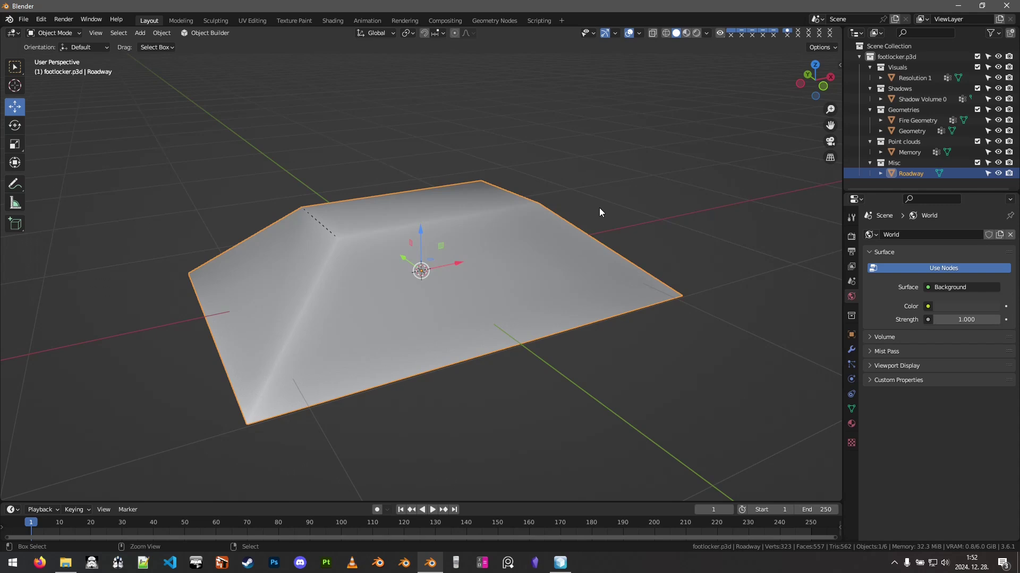
Start a new General scene with Ctrl+N, discarding unsaved changes
{"action": "key", "text": "ctrl+n"}
{"action": "left_click", "coordinate": [599, 208]}
{"action": "left_click", "coordinate": [521, 298]}
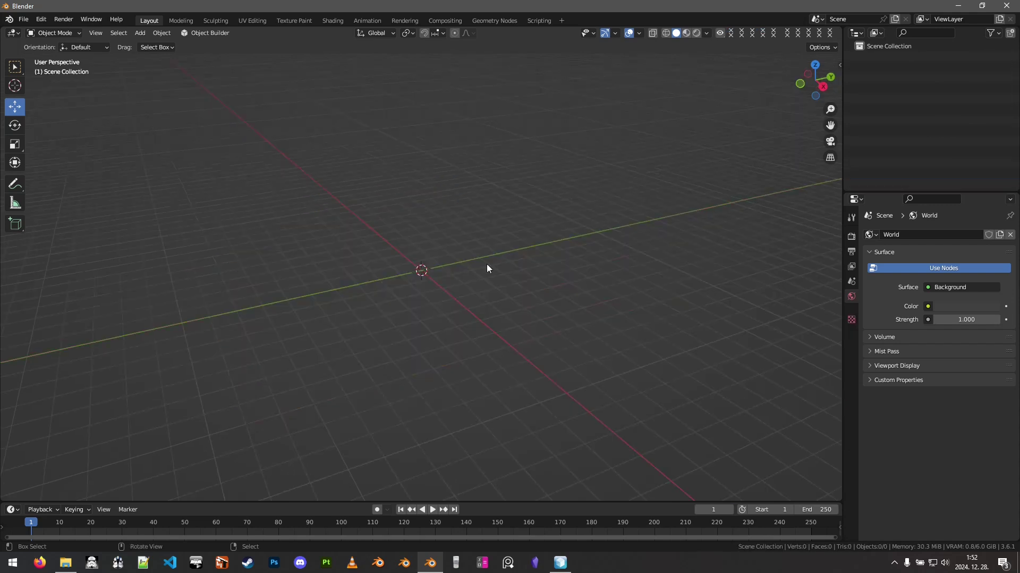
In the Arma 3 P3D importer, browse to P:\tutorial\crate and select footlocker.p3d
{"action": "left_click", "coordinate": [23, 19]}
{"action": "mouse_move", "coordinate": [47, 172]}
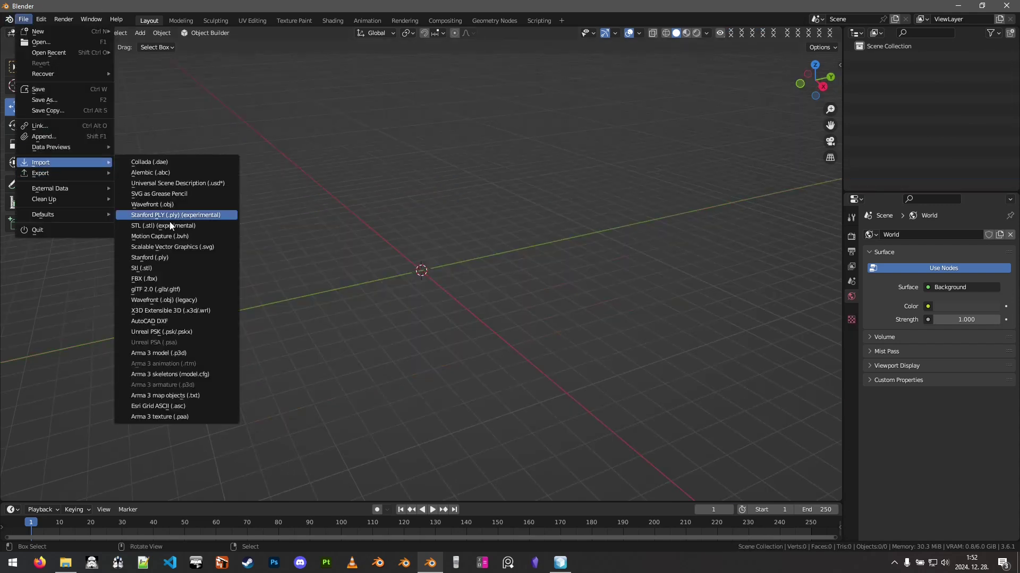
{"action": "left_click", "coordinate": [171, 352]}
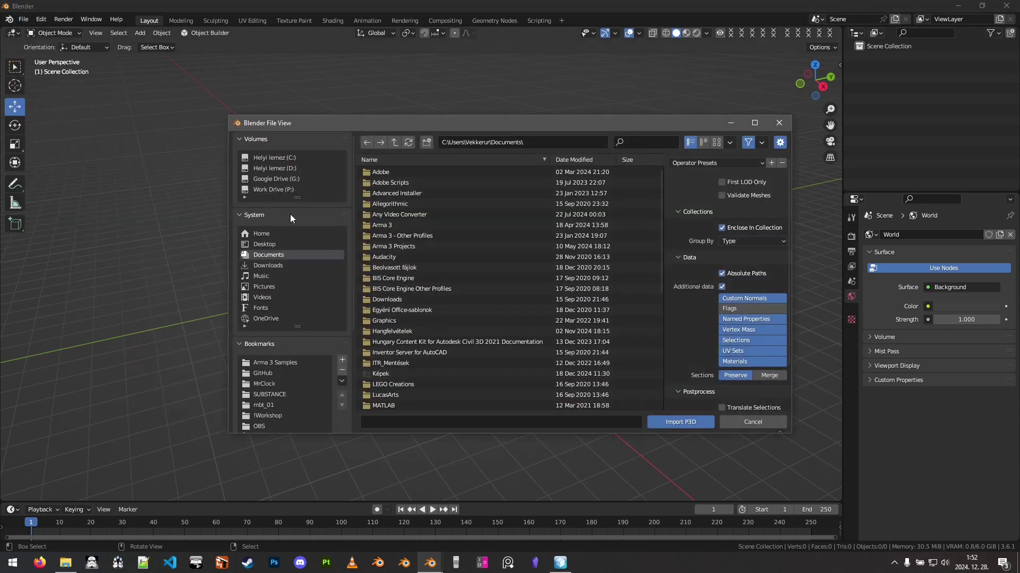
{"action": "left_click", "coordinate": [281, 189]}
{"action": "scroll", "coordinate": [419, 325], "scroll_direction": "down", "scroll_amount": 5}
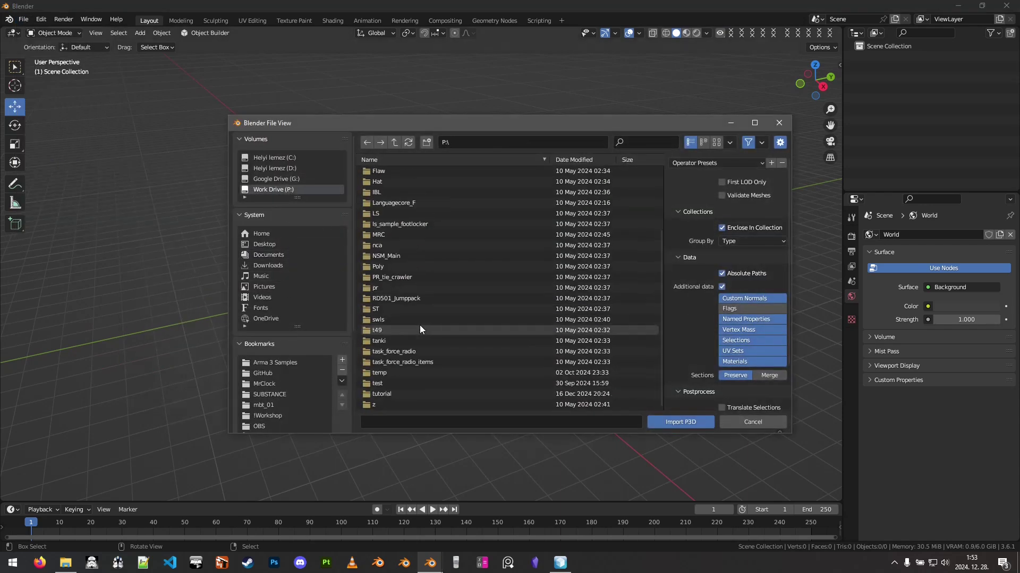
{"action": "left_click", "coordinate": [385, 394]}
{"action": "left_click", "coordinate": [389, 171]}
{"action": "left_click", "coordinate": [397, 182]}
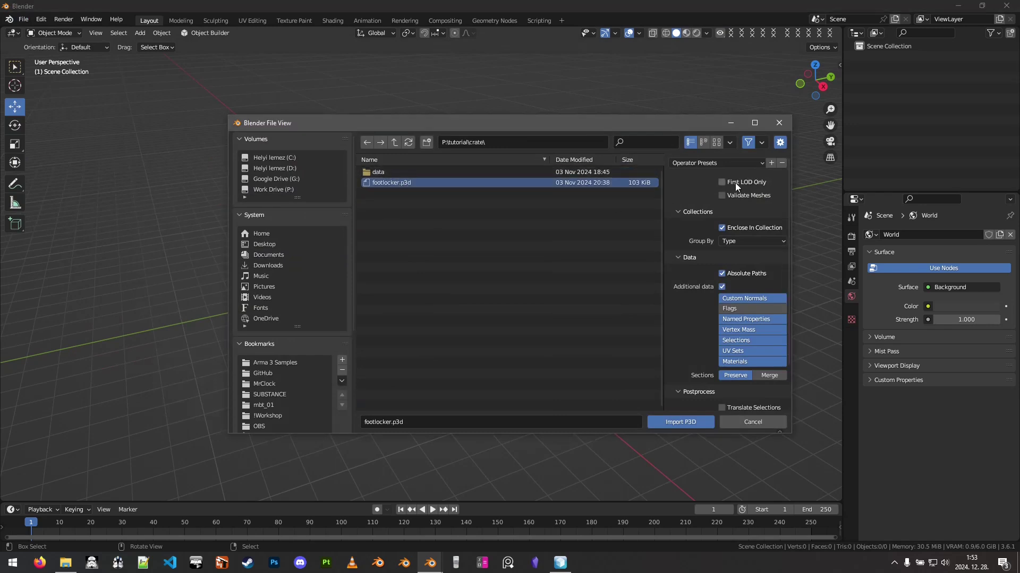
{"action": "scroll", "coordinate": [707, 225], "scroll_direction": "down", "scroll_amount": 2}
{"action": "scroll", "coordinate": [706, 234], "scroll_direction": "up", "scroll_amount": 2}
{"action": "left_click", "coordinate": [945, 98]}
{"action": "left_click", "coordinate": [744, 242]}
{"action": "left_click", "coordinate": [746, 241]}
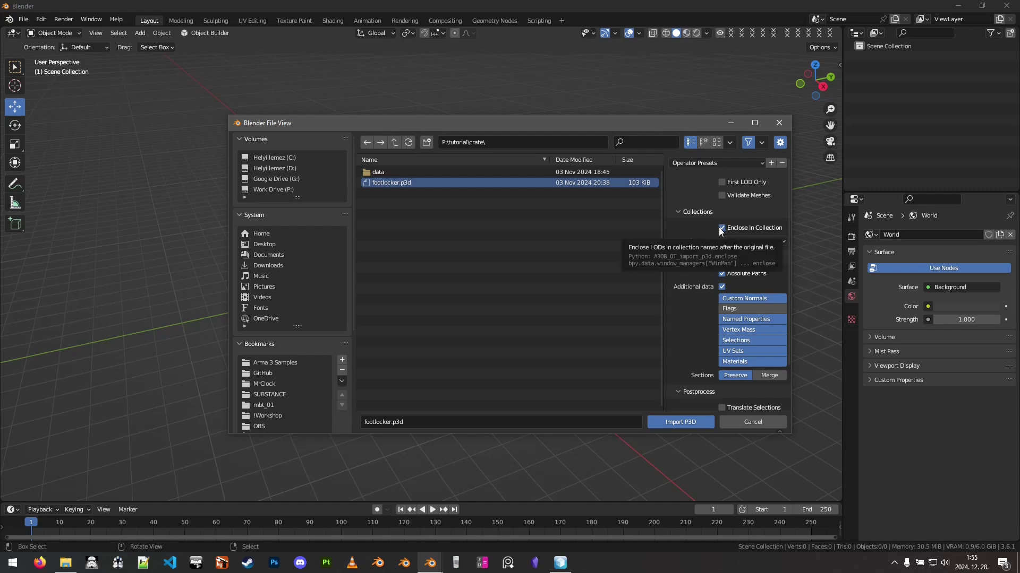
{"action": "left_click", "coordinate": [736, 242]}
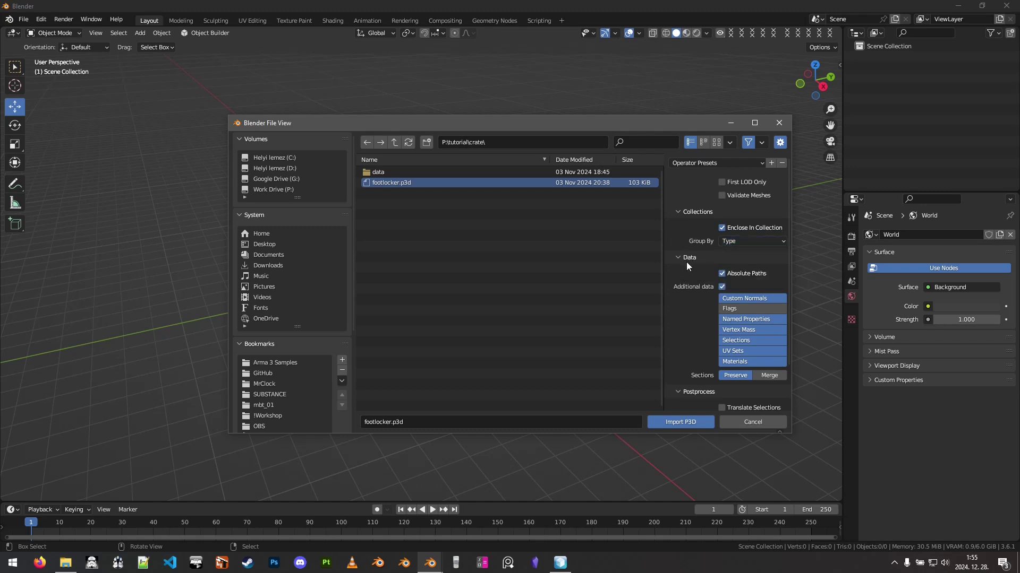
{"action": "scroll", "coordinate": [683, 249], "scroll_direction": "down", "scroll_amount": 3}
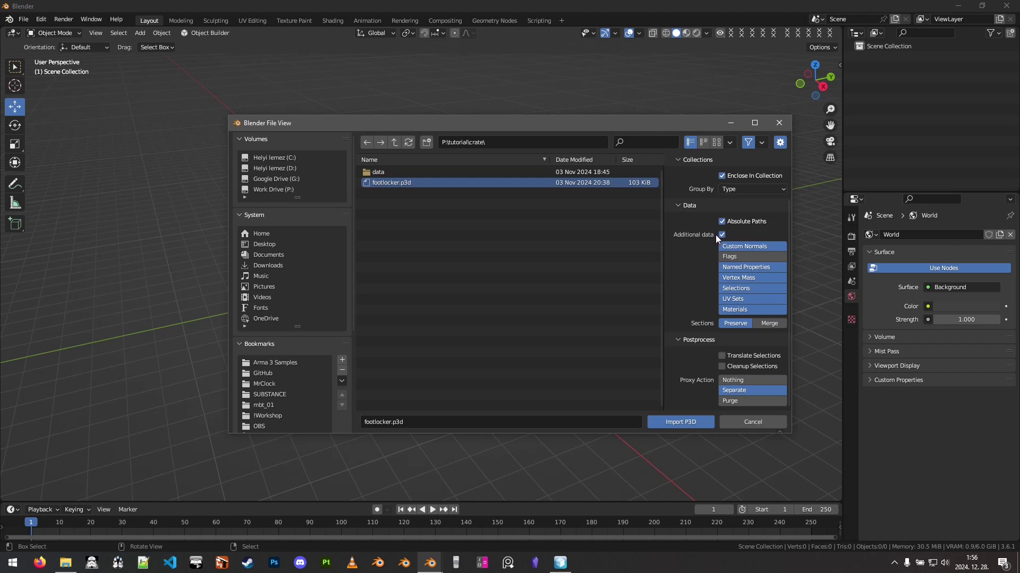
{"action": "left_click", "coordinate": [721, 235]}
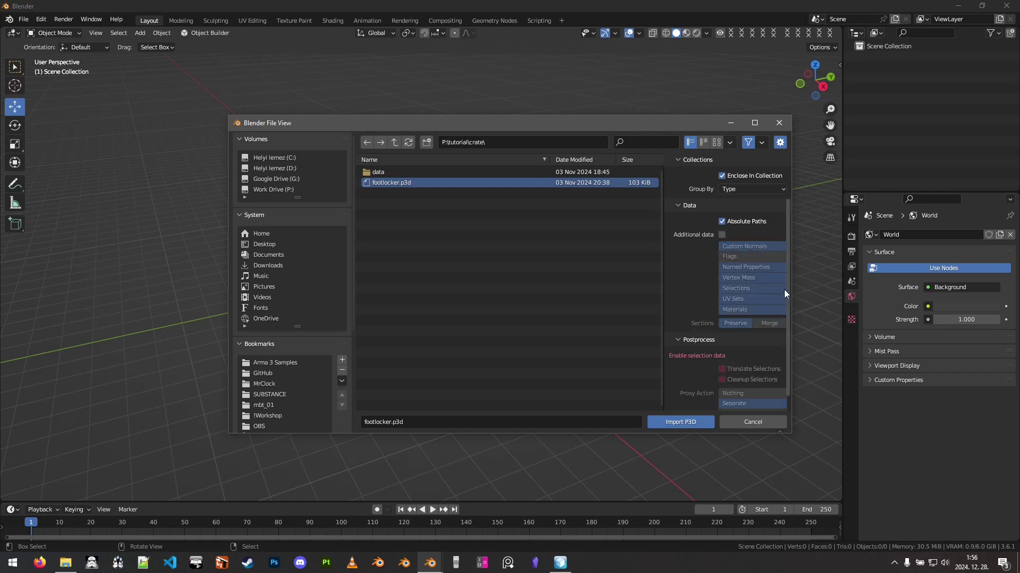
{"action": "left_click", "coordinate": [722, 235]}
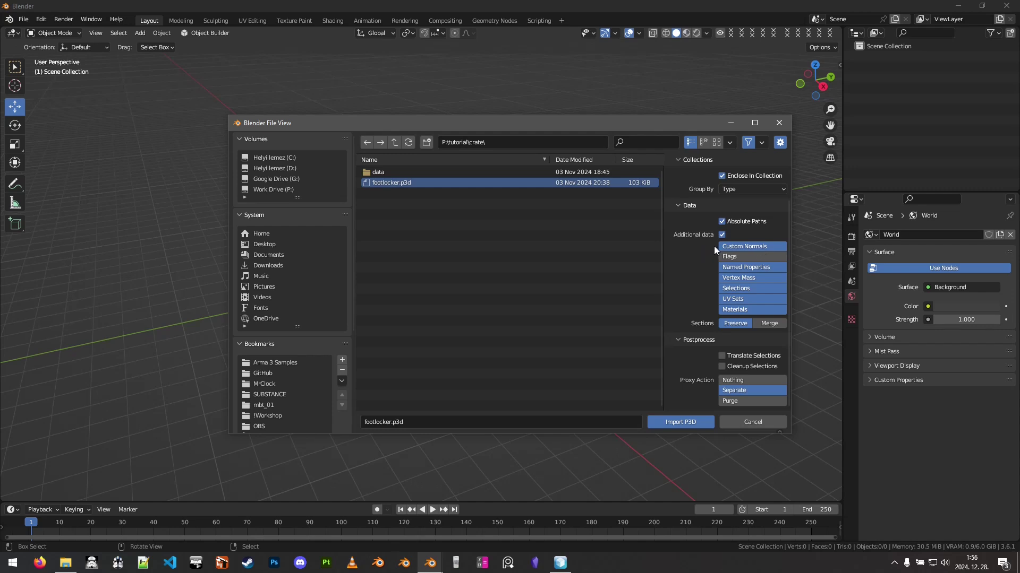
{"action": "left_click", "coordinate": [762, 246]}
Scroll through the Import P3D options for footlocker.p3d
{"action": "scroll", "coordinate": [674, 298], "scroll_direction": "up", "scroll_amount": 3}
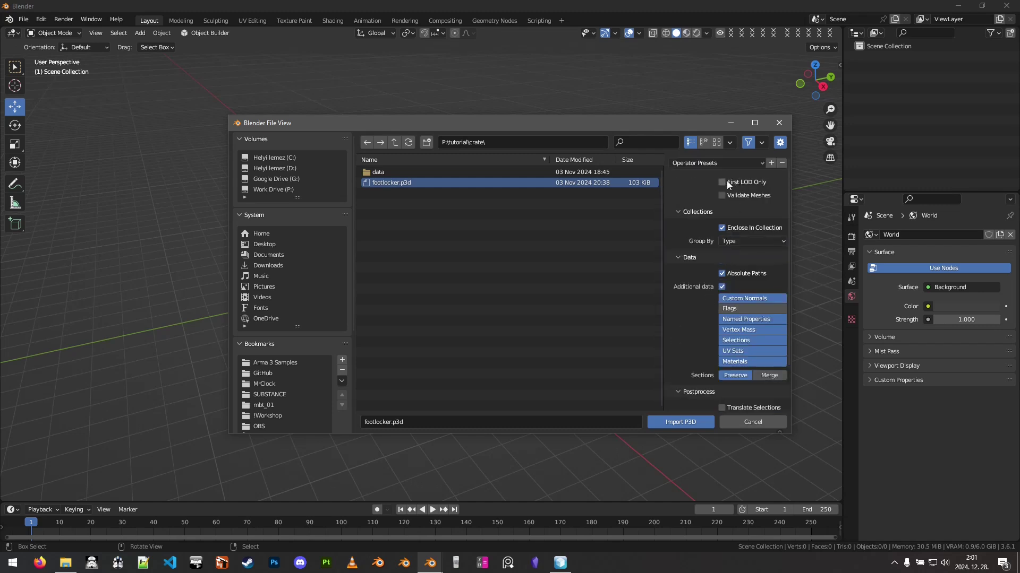
{"action": "scroll", "coordinate": [689, 263], "scroll_direction": "down", "scroll_amount": 3}
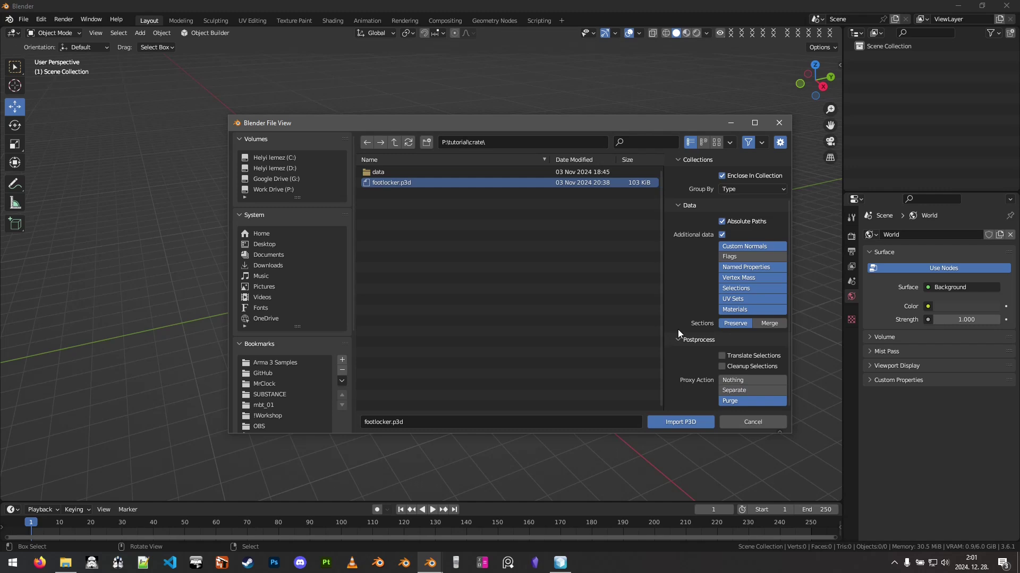
{"action": "scroll", "coordinate": [677, 289], "scroll_direction": "up", "scroll_amount": 3}
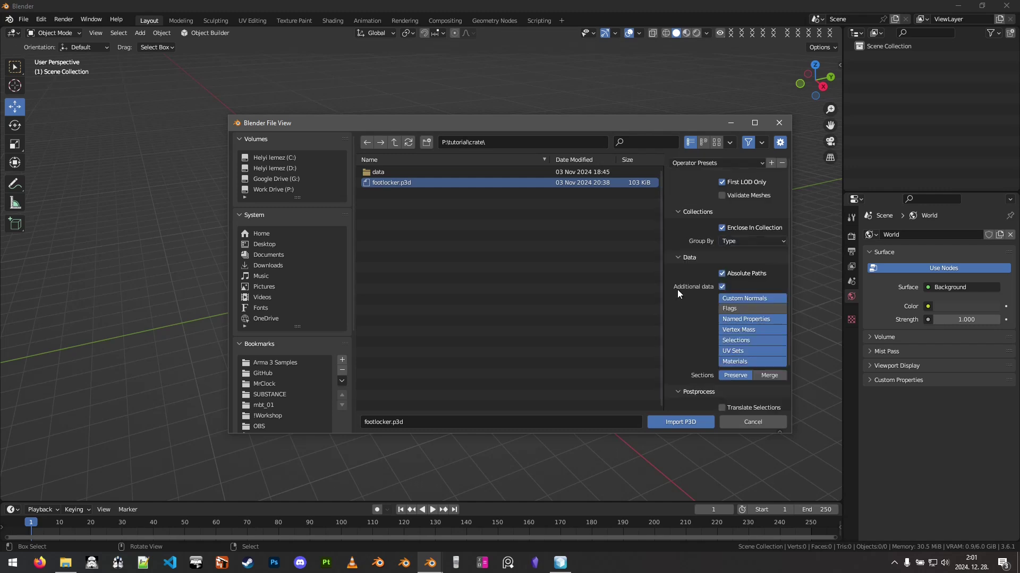
{"action": "scroll", "coordinate": [700, 288], "scroll_direction": "down", "scroll_amount": 3}
{"action": "scroll", "coordinate": [696, 243], "scroll_direction": "up", "scroll_amount": 3}
Import footlocker.p3d and select its Resolution 1 mesh
{"action": "left_click", "coordinate": [677, 424]}
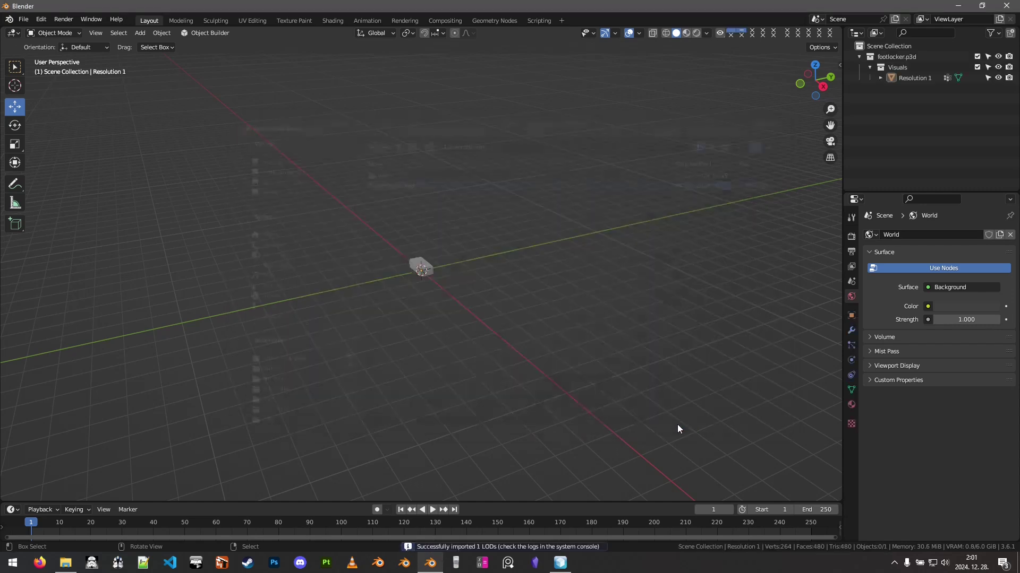
{"action": "scroll", "coordinate": [460, 241], "scroll_direction": "up", "scroll_amount": 6}
{"action": "middle_click_drag", "start_coordinate": [460, 241], "coordinate": [498, 244]}
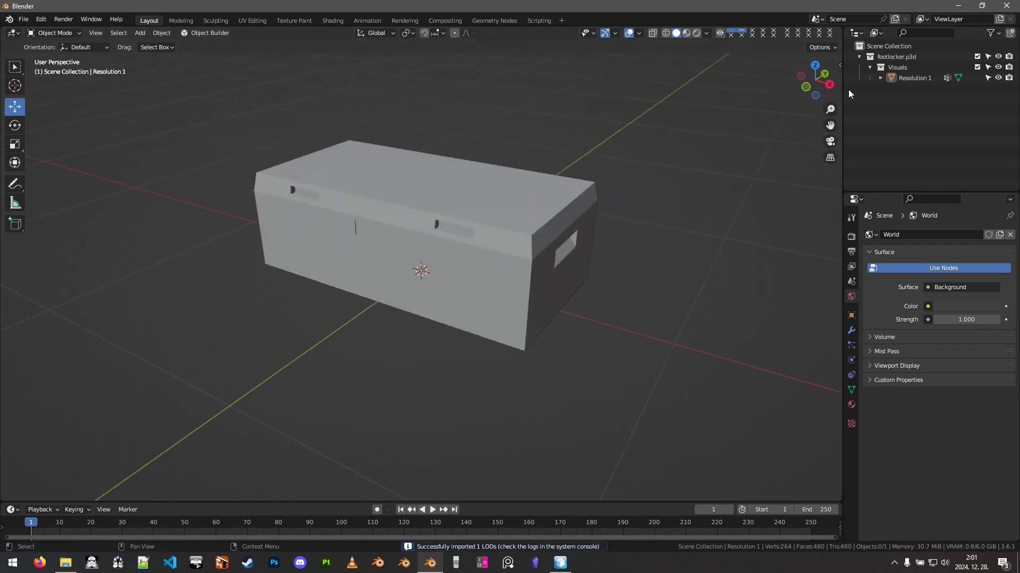
{"action": "left_click", "coordinate": [910, 78]}
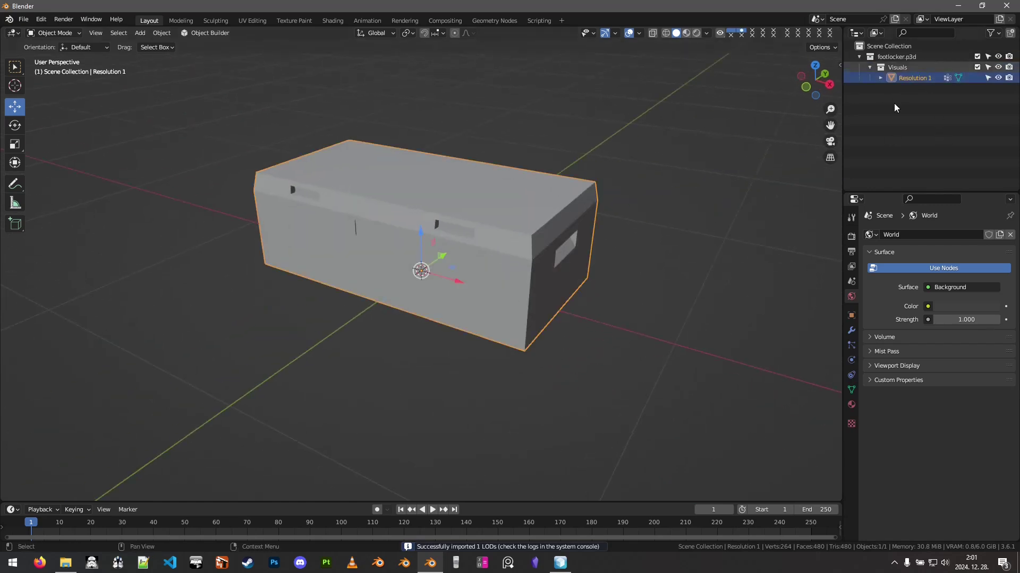
{"action": "middle_click_drag", "start_coordinate": [736, 208], "coordinate": [608, 289]}
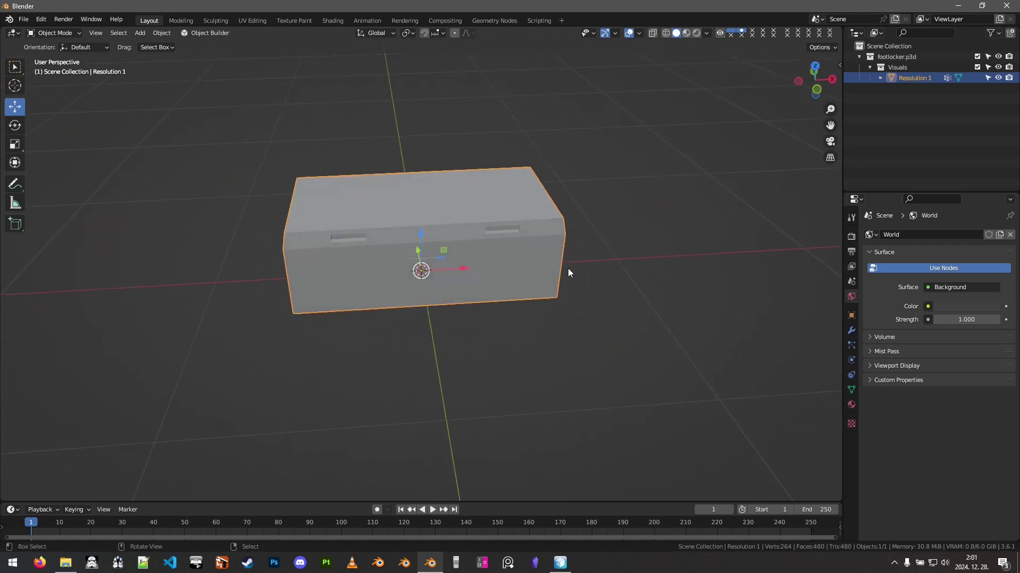
Delete the Resolution 1 footlocker mesh and start a new General file
{"action": "key", "text": "x"}
{"action": "left_click", "coordinate": [556, 230]}
{"action": "key", "text": "ctrl+n"}
{"action": "left_click", "coordinate": [340, 100]}
Load the empty scene and pick A3_character_example.p3d from Samples Addons\Test_Character_01
{"action": "left_click", "coordinate": [530, 301]}
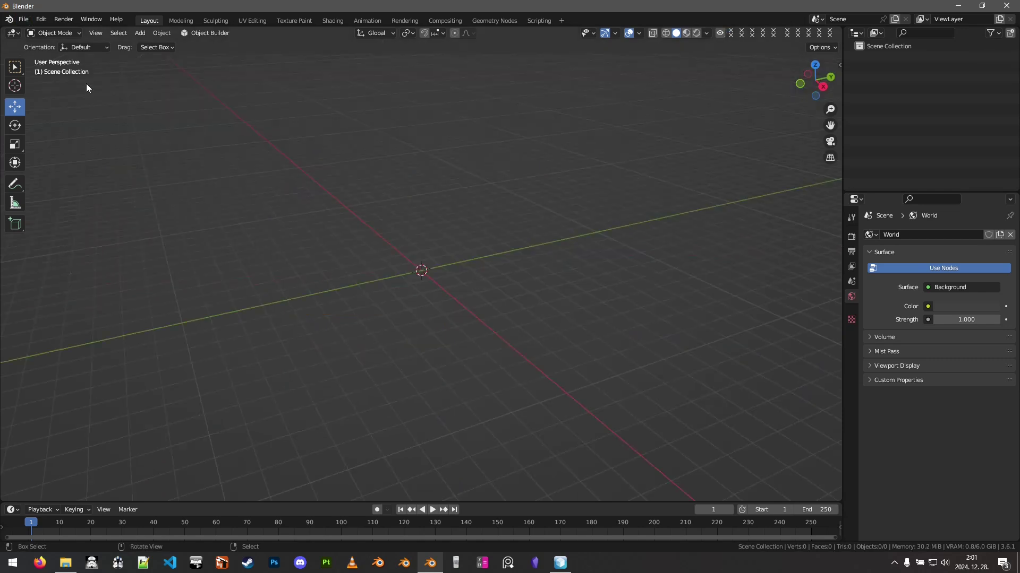
{"action": "left_click", "coordinate": [23, 20]}
{"action": "mouse_move", "coordinate": [43, 171]}
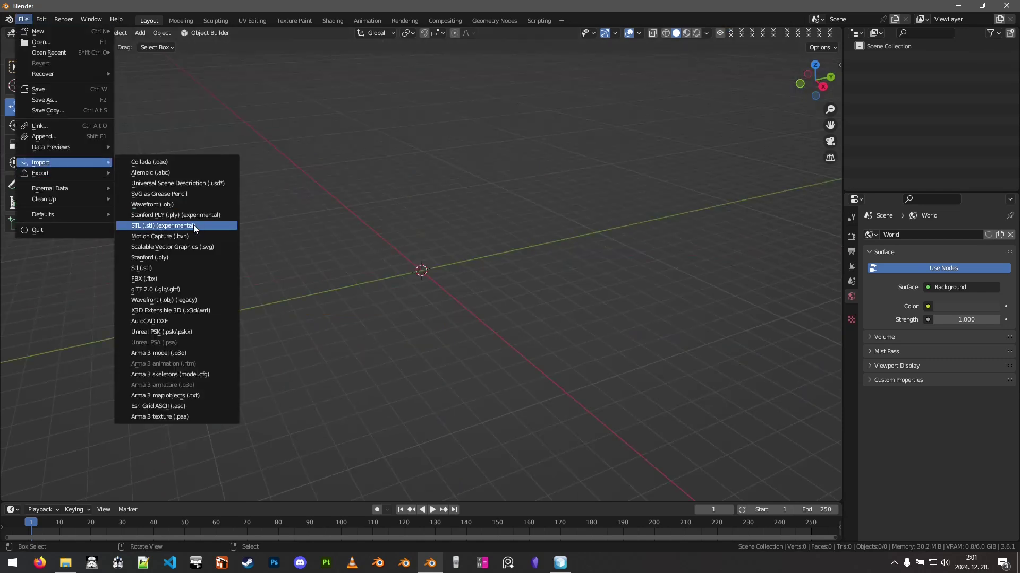
{"action": "left_click", "coordinate": [223, 353]}
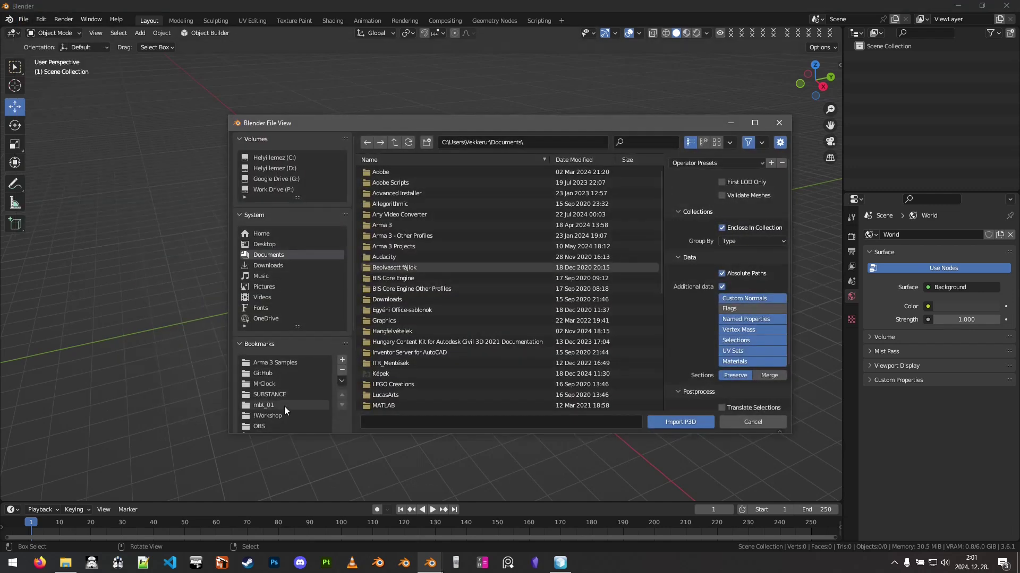
{"action": "left_click", "coordinate": [291, 364]}
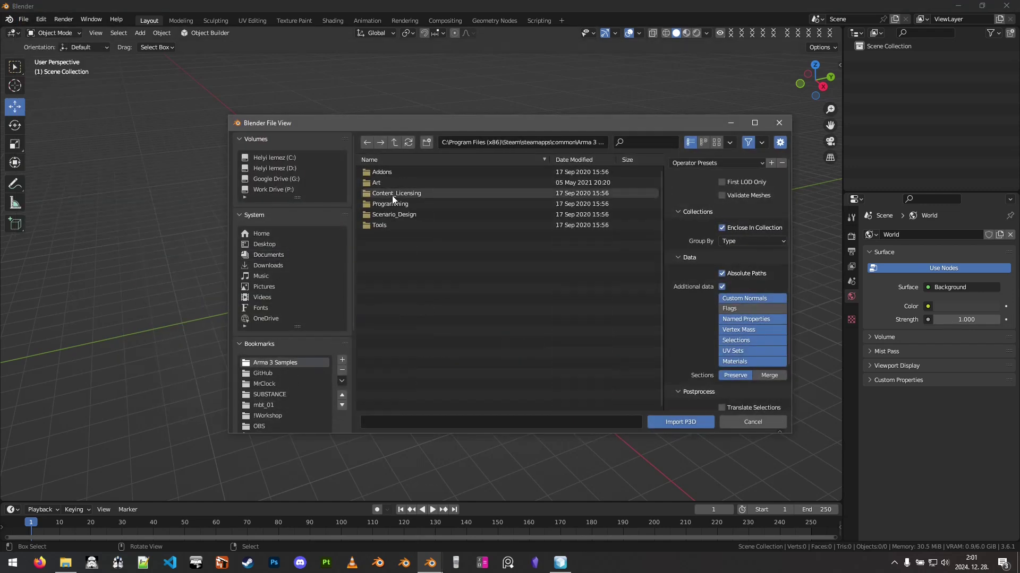
{"action": "double_click", "coordinate": [393, 173]}
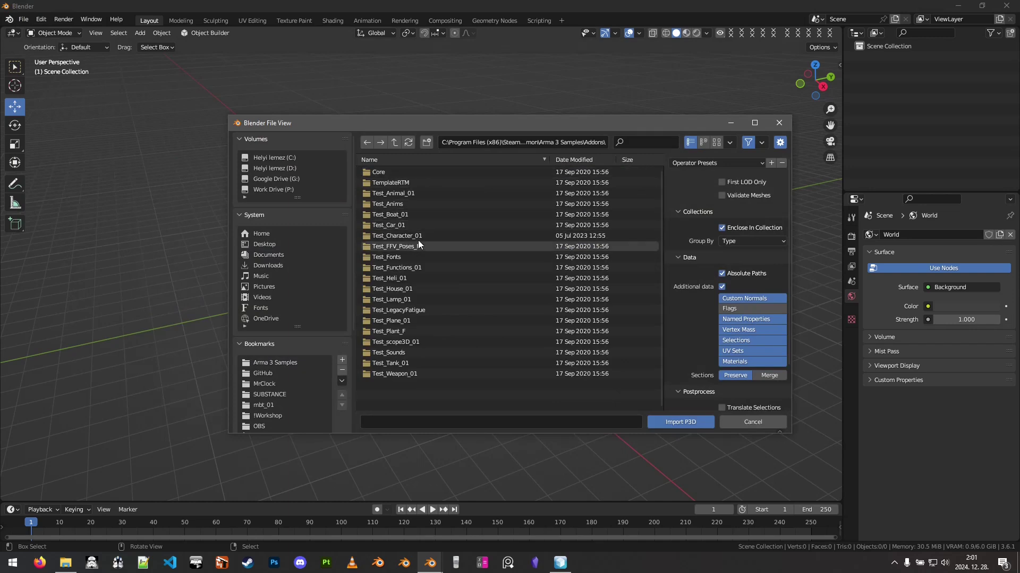
{"action": "double_click", "coordinate": [416, 236]}
{"action": "left_click", "coordinate": [408, 173]}
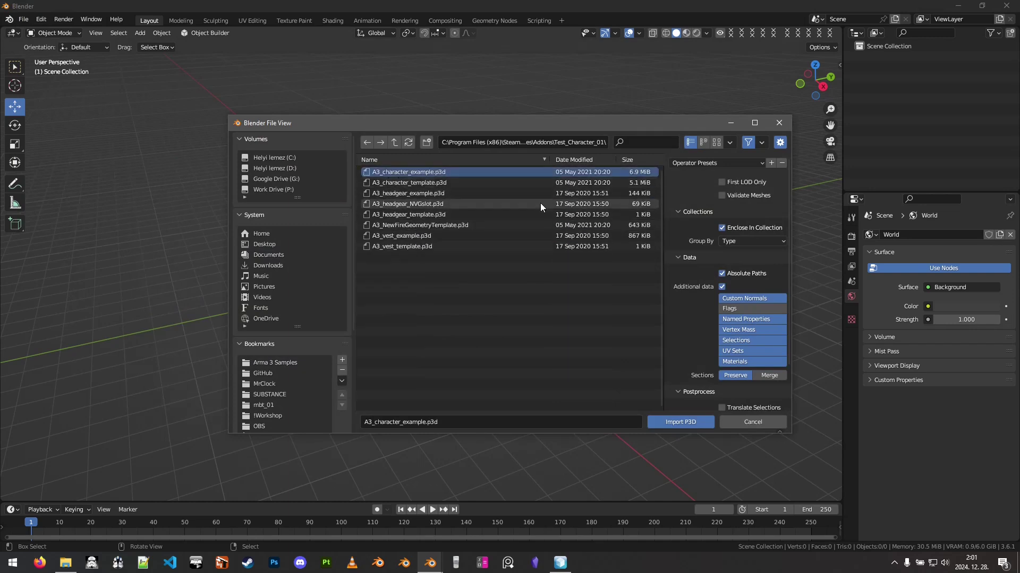
{"action": "scroll", "coordinate": [731, 182], "scroll_direction": "down", "scroll_amount": 3}
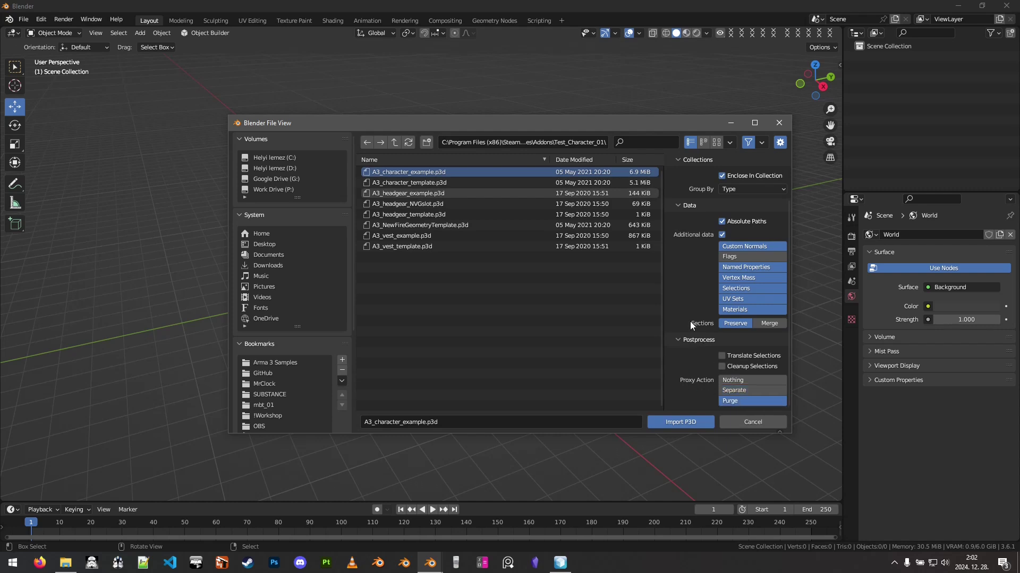
Import A3_character_example.p3d, orbit around the character body, then begin a new file
{"action": "left_click", "coordinate": [673, 422]}
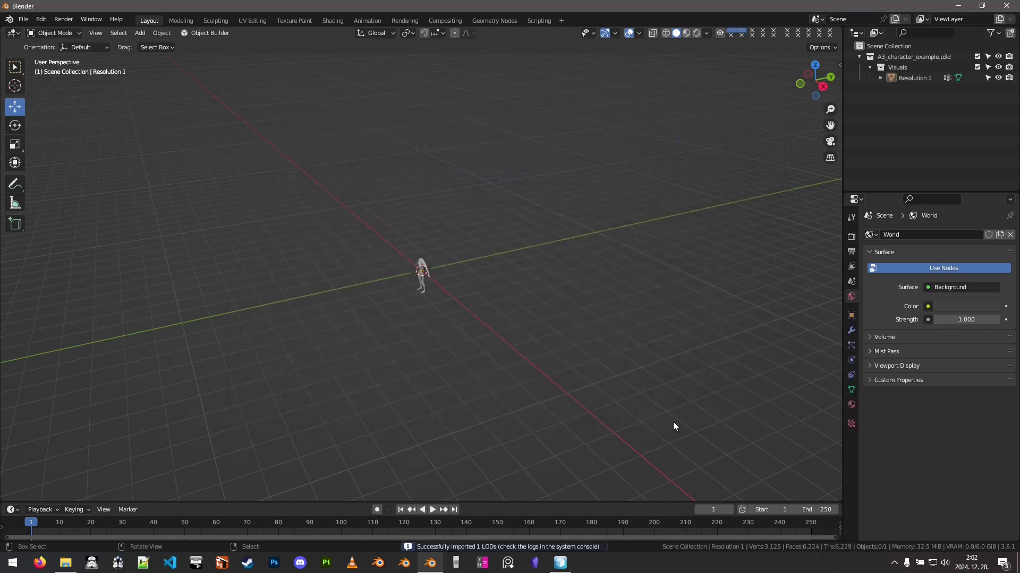
{"action": "scroll", "coordinate": [439, 292], "scroll_direction": "up", "scroll_amount": 8}
{"action": "mouse_move", "coordinate": [421, 254]}
{"action": "middle_mouse_down"}
{"action": "mouse_move", "coordinate": [612, 240]}
{"action": "mouse_move", "coordinate": [490, 138]}
{"action": "mouse_move", "coordinate": [369, 249]}
{"action": "mouse_move", "coordinate": [514, 256]}
{"action": "mouse_move", "coordinate": [549, 244]}
{"action": "mouse_move", "coordinate": [422, 246]}
{"action": "middle_mouse_up"}
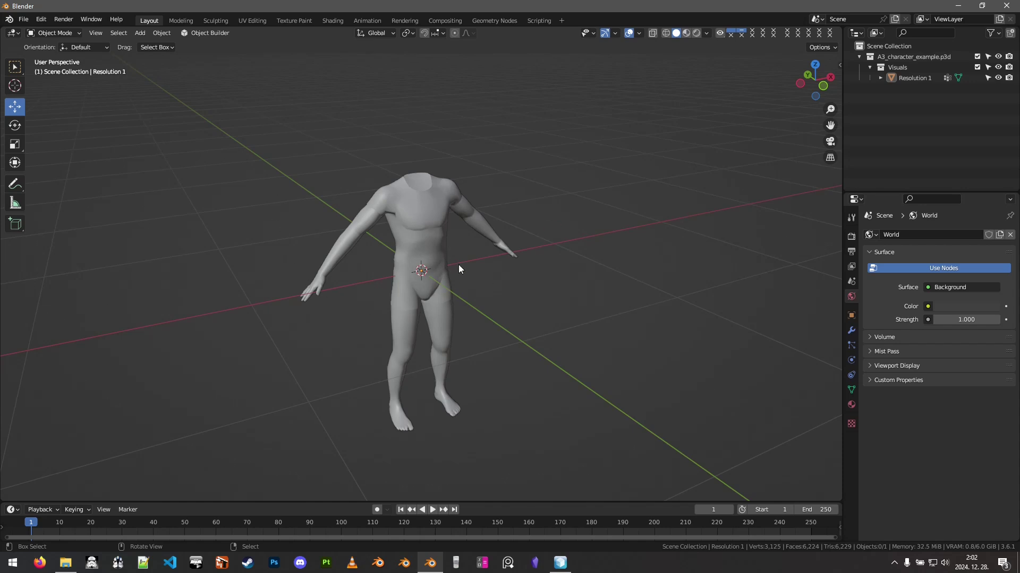
{"action": "mouse_move", "coordinate": [456, 271]}
{"action": "middle_mouse_down"}
{"action": "mouse_move", "coordinate": [459, 285]}
{"action": "mouse_move", "coordinate": [452, 280]}
{"action": "middle_mouse_up"}
{"action": "key", "text": "ctrl+n"}
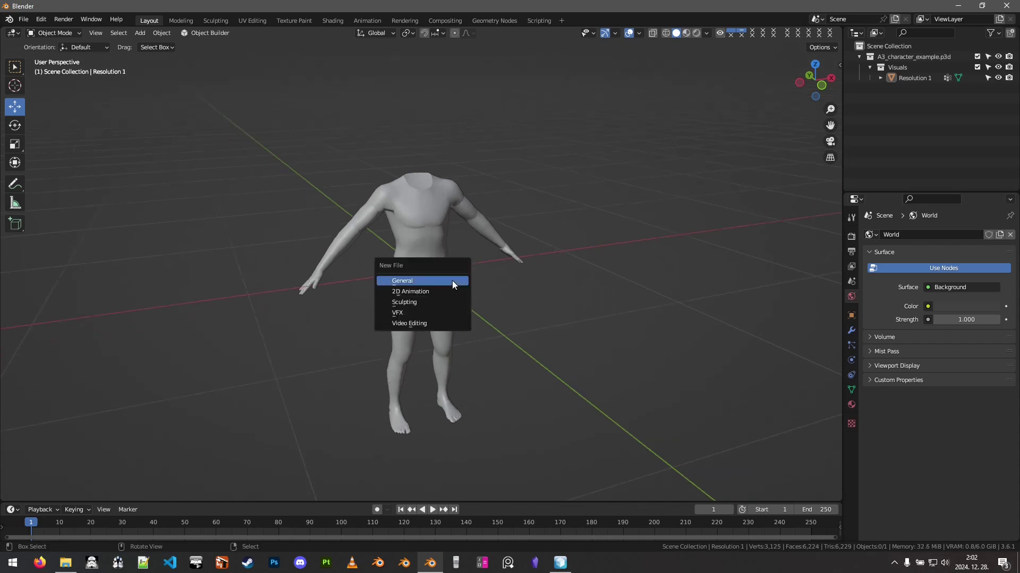
Start a new General scene without saving and pick A3_character_example.p3d for P3D import
{"action": "left_click", "coordinate": [452, 280]}
{"action": "left_click", "coordinate": [510, 299]}
{"action": "left_click", "coordinate": [24, 19]}
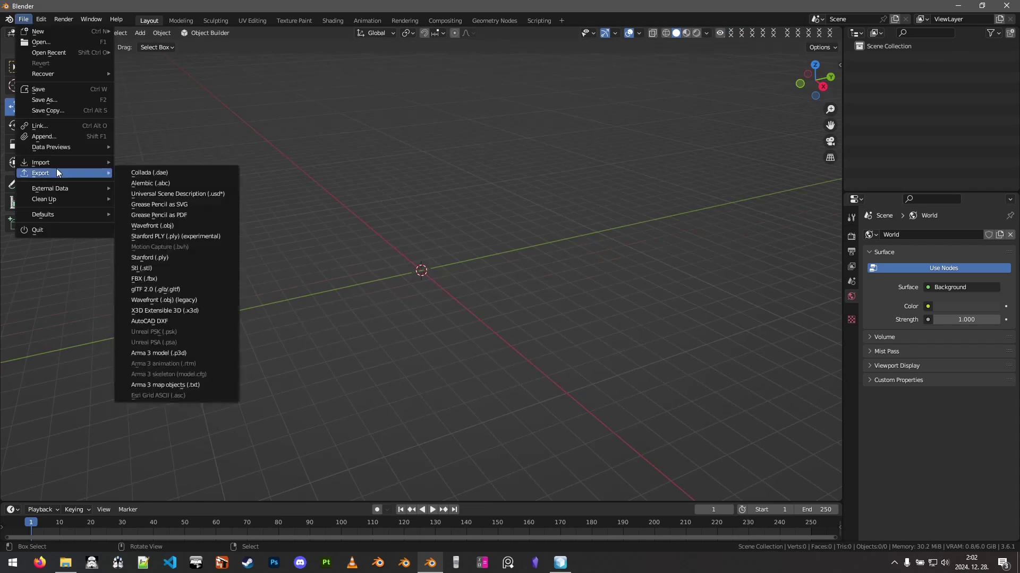
{"action": "mouse_move", "coordinate": [57, 168]}
{"action": "left_click", "coordinate": [205, 353]}
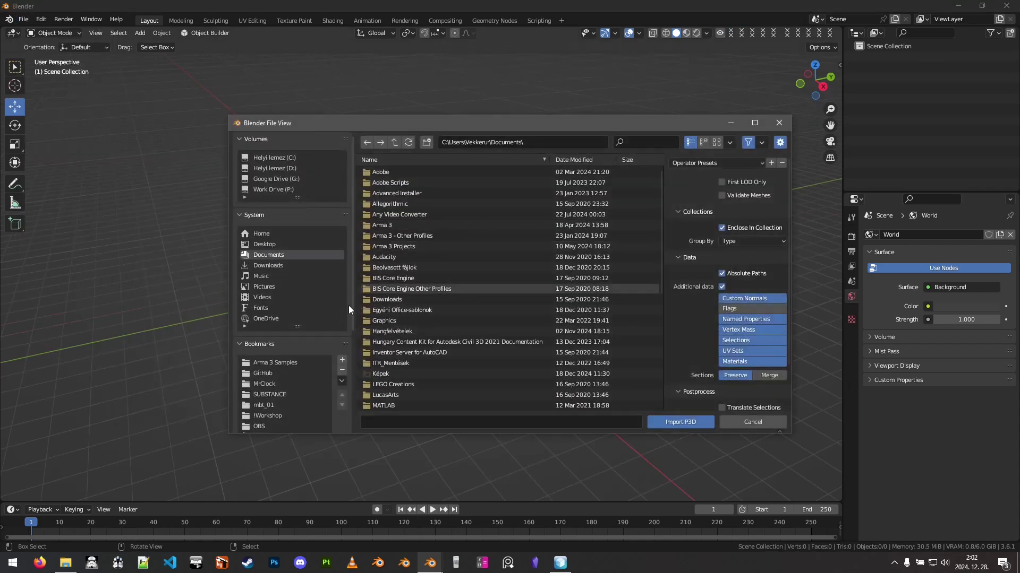
{"action": "left_click", "coordinate": [301, 362]}
{"action": "left_click", "coordinate": [404, 173]}
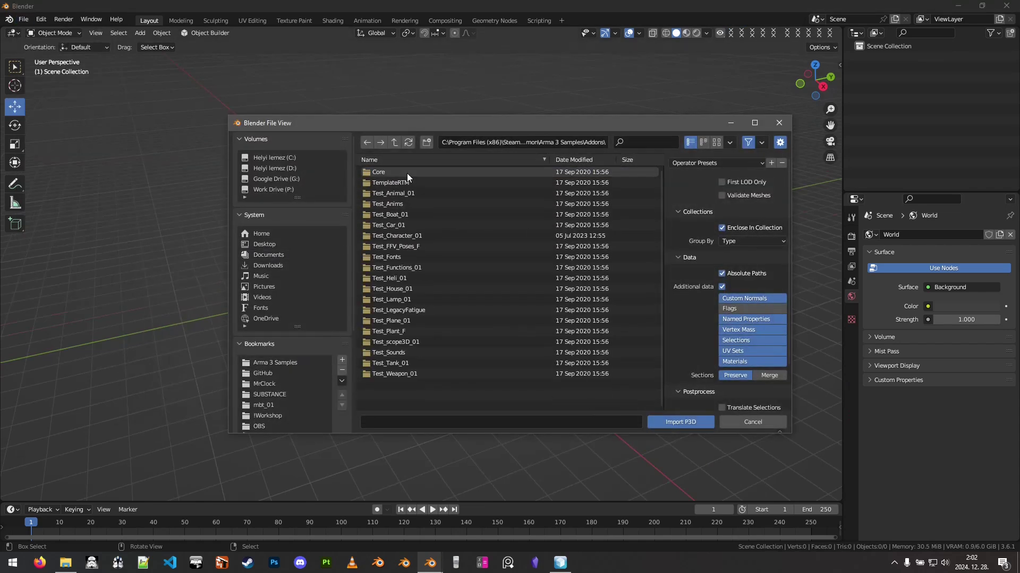
{"action": "left_click", "coordinate": [421, 236]}
{"action": "left_click", "coordinate": [410, 174]}
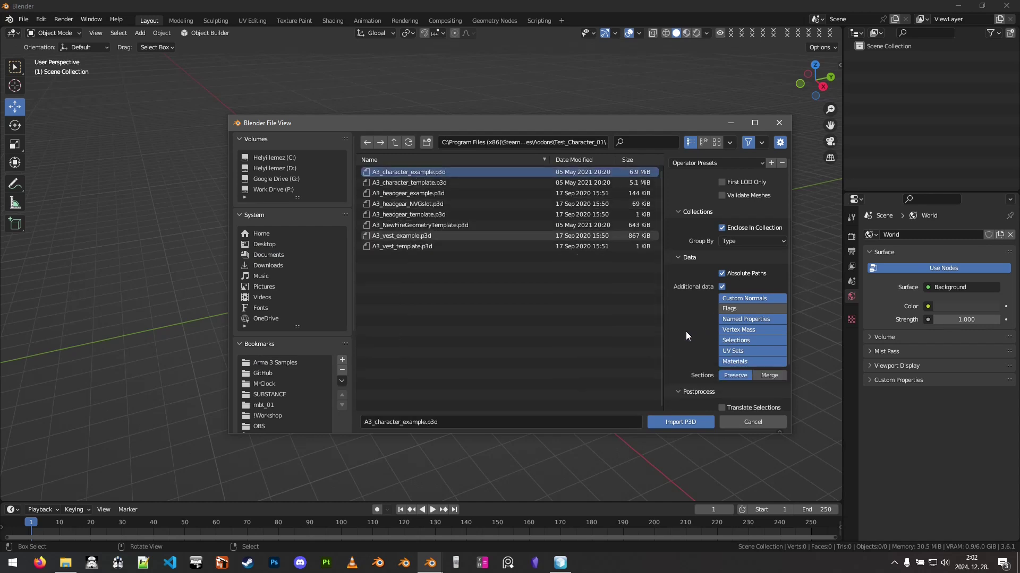
{"action": "scroll", "coordinate": [670, 336], "scroll_direction": "down", "scroll_amount": 3}
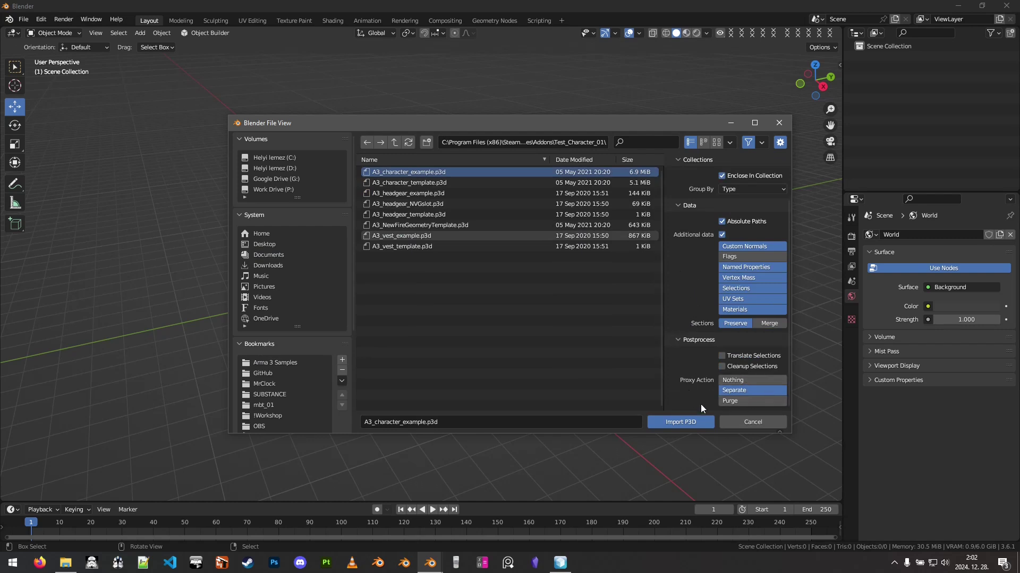
Keep additional data import on and include Selections in the imported data
{"action": "left_click", "coordinate": [721, 234]}
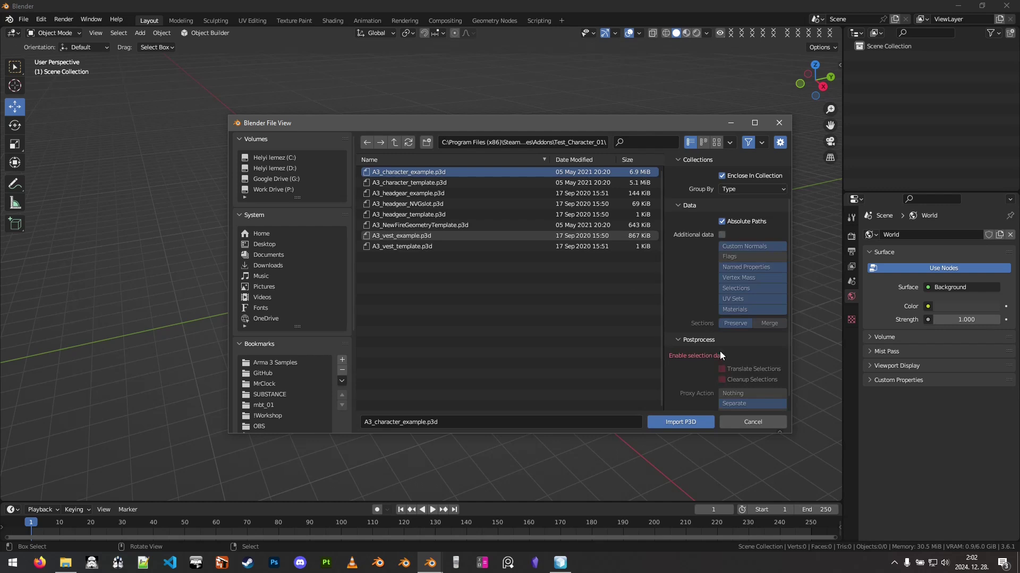
{"action": "left_click", "coordinate": [721, 235]}
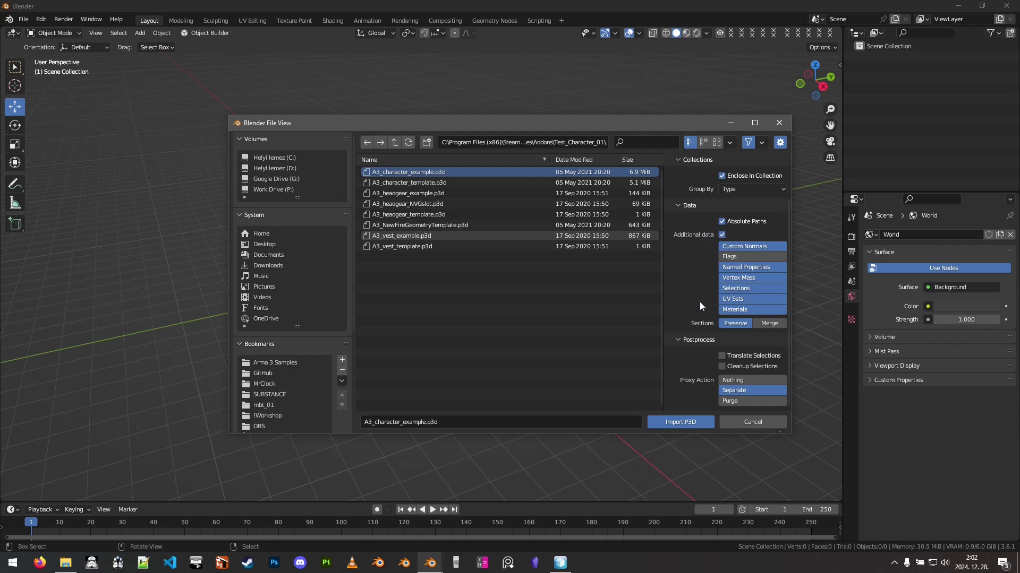
{"action": "left_click", "coordinate": [738, 289]}
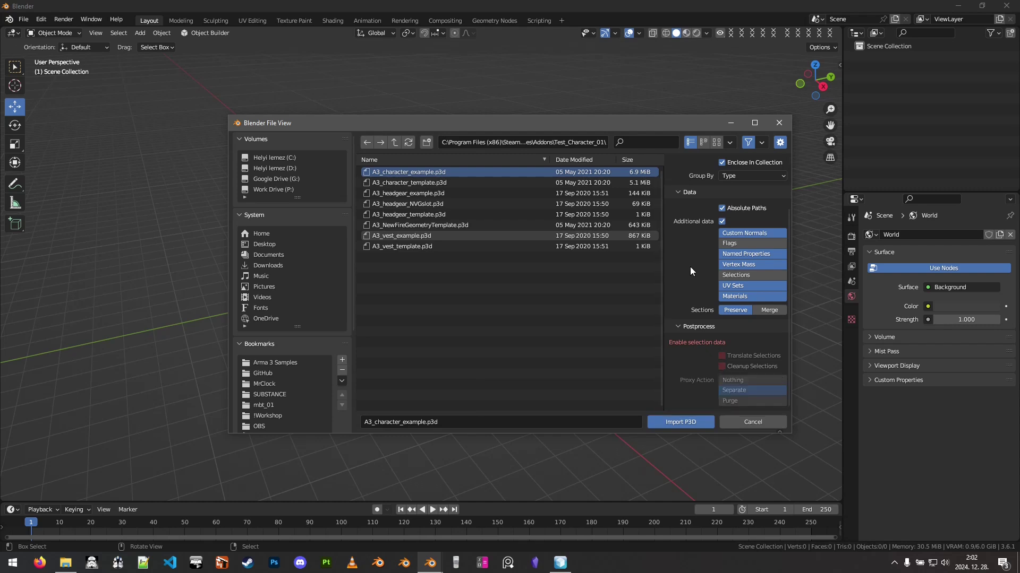
{"action": "scroll", "coordinate": [693, 283], "scroll_direction": "up", "scroll_amount": 2}
{"action": "scroll", "coordinate": [692, 291], "scroll_direction": "up", "scroll_amount": 2}
{"action": "scroll", "coordinate": [692, 293], "scroll_direction": "down", "scroll_amount": 3}
{"action": "scroll", "coordinate": [692, 294], "scroll_direction": "up", "scroll_amount": 3}
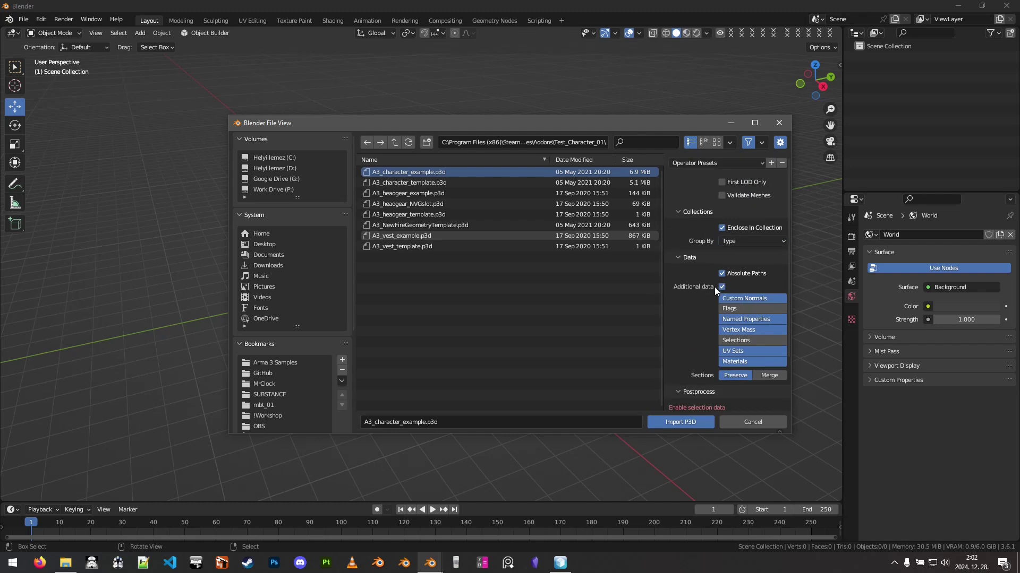
{"action": "left_click", "coordinate": [737, 341]}
{"action": "scroll", "coordinate": [690, 308], "scroll_direction": "down", "scroll_amount": 3}
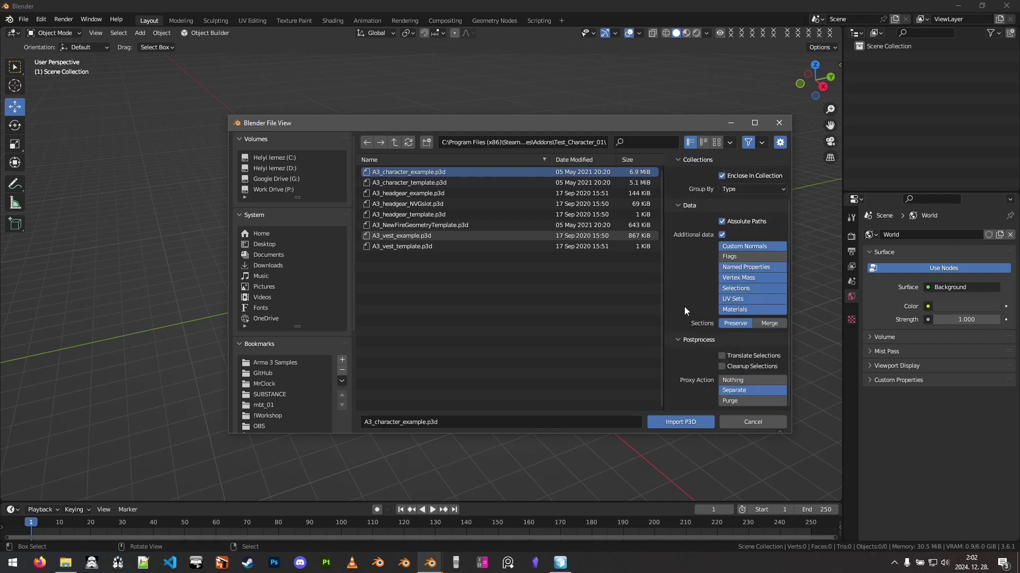
{"action": "scroll", "coordinate": [716, 319], "scroll_direction": "up", "scroll_amount": 2}
{"action": "scroll", "coordinate": [715, 319], "scroll_direction": "down", "scroll_amount": 2}
Import the character with the chosen options and enlarge the Outliner
{"action": "left_click", "coordinate": [681, 422]}
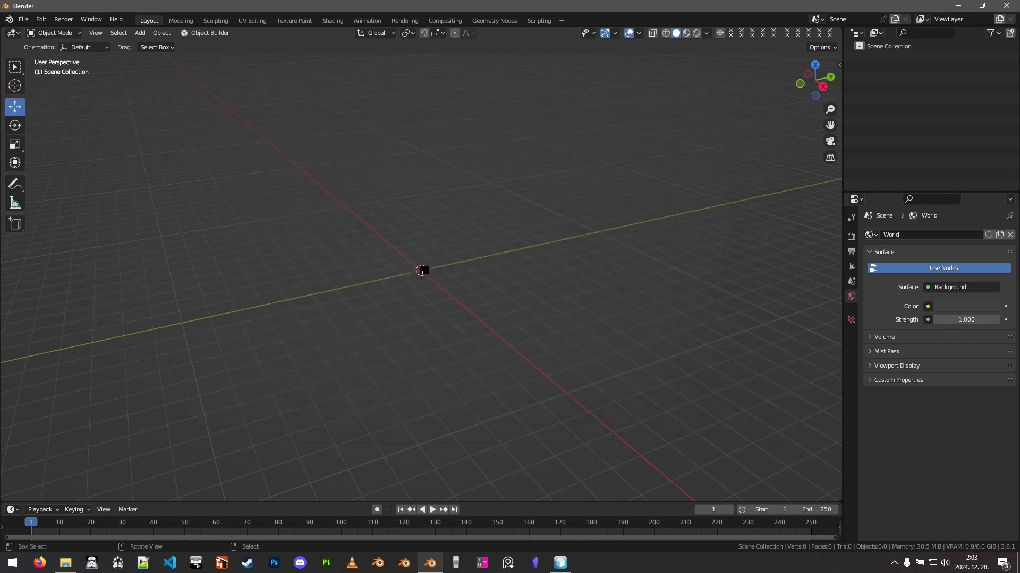
{"action": "scroll", "coordinate": [406, 282], "scroll_direction": "up", "scroll_amount": 10}
{"action": "middle_click_drag", "start_coordinate": [403, 282], "coordinate": [537, 255]}
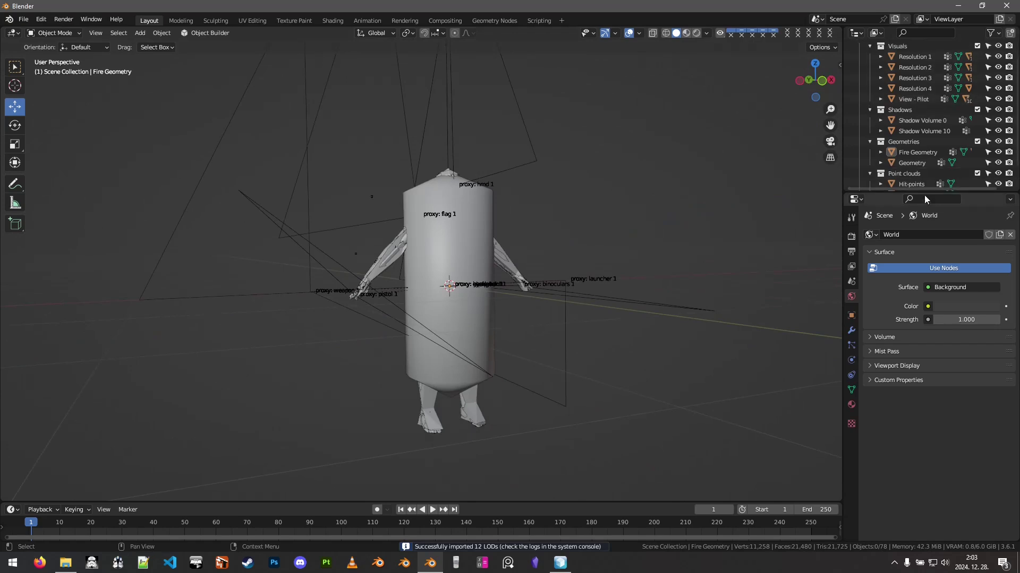
{"action": "left_click_drag", "start_coordinate": [903, 191], "coordinate": [903, 381]}
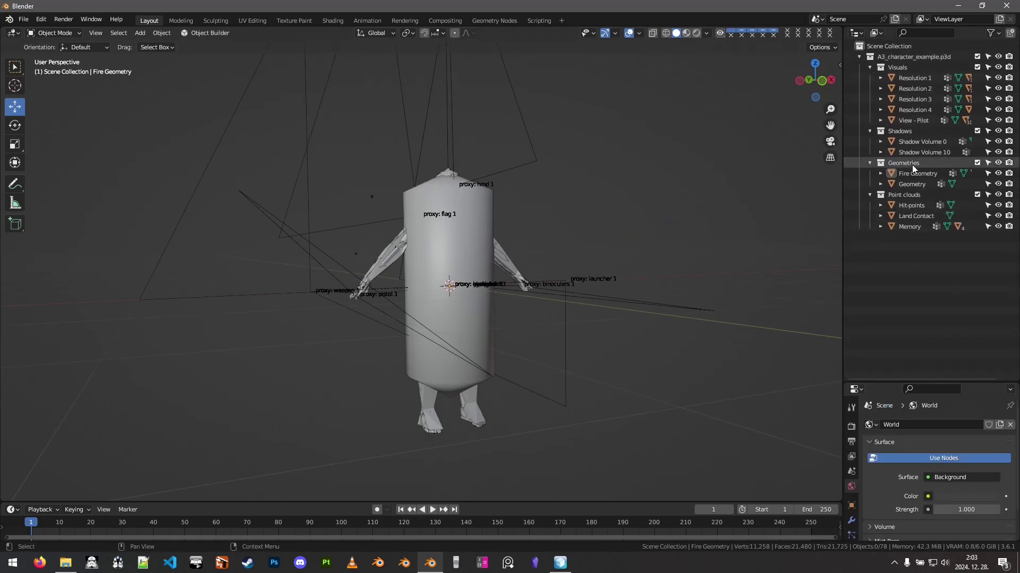
{"action": "middle_click_drag", "start_coordinate": [664, 148], "coordinate": [706, 144]}
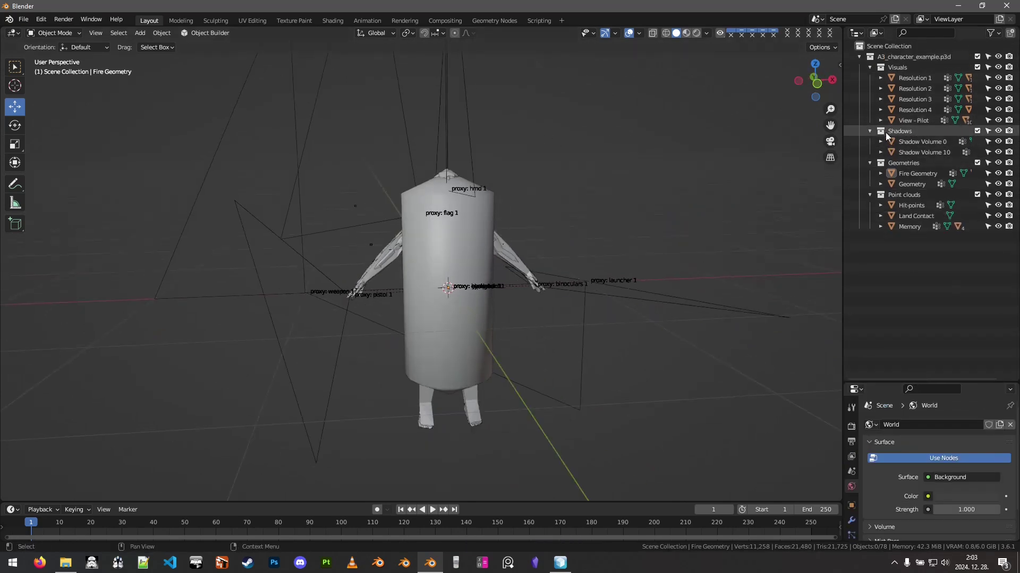
Exclude Shadows, Geometries and Point clouds, hide Resolution 2–4 and View - Pilot, select Resolution 1
{"action": "left_click", "coordinate": [977, 130]}
{"action": "left_click", "coordinate": [977, 142]}
{"action": "left_click", "coordinate": [977, 153]}
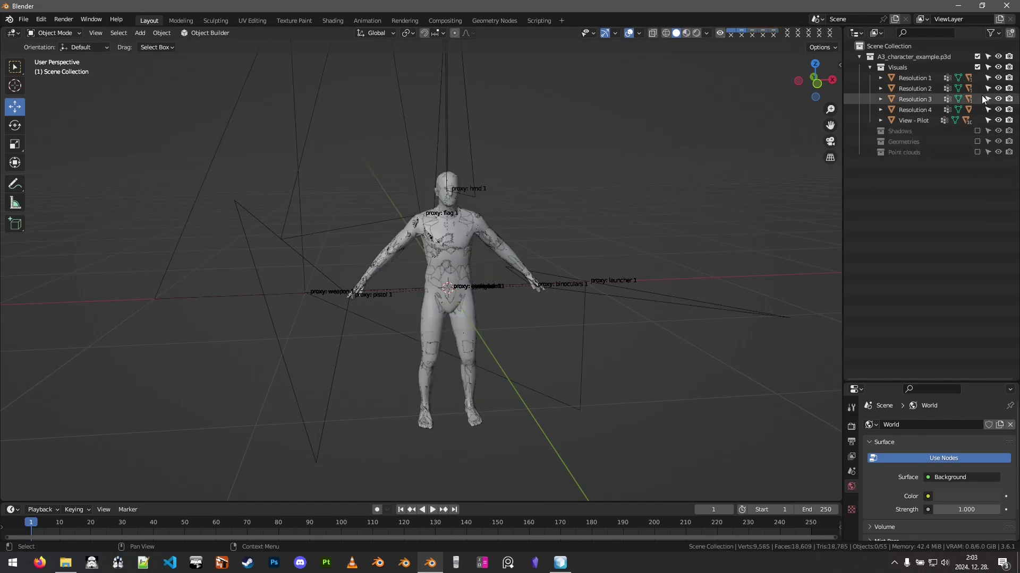
{"action": "left_click_drag", "start_coordinate": [999, 89], "coordinate": [1003, 117]}
{"action": "left_click", "coordinate": [911, 78]}
{"action": "middle_click_drag", "start_coordinate": [489, 199], "coordinate": [394, 229]}
Select the pistol proxy triangle and set the transform orientation to Local
{"action": "left_click", "coordinate": [301, 209]}
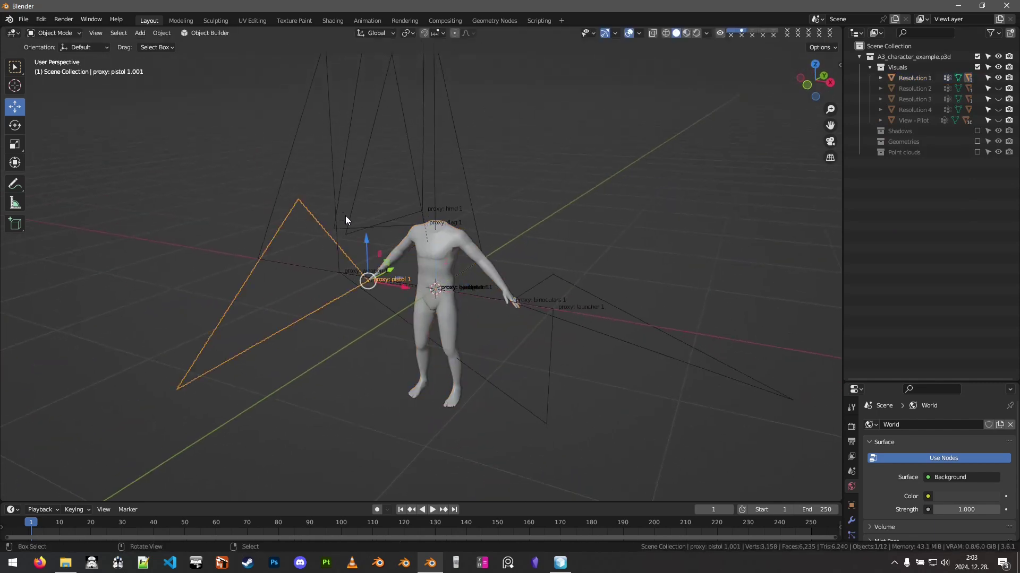
{"action": "key", "text": "g"}
{"action": "right_click", "coordinate": [339, 191]}
{"action": "middle_click_drag", "start_coordinate": [340, 192], "coordinate": [336, 293]}
{"action": "key", "text": "alt+a"}
{"action": "scroll", "coordinate": [340, 250], "scroll_direction": "up", "scroll_amount": 2}
{"action": "left_click", "coordinate": [336, 293]}
{"action": "left_click", "coordinate": [393, 34]}
{"action": "left_click", "coordinate": [369, 73]}
{"action": "middle_click_drag", "start_coordinate": [395, 199], "coordinate": [482, 200]}
Rotate the selected pistol proxy with R constrained to X, and confirm the new angle
{"action": "key", "text": "r"}
{"action": "key", "text": "x"}
{"action": "left_click", "coordinate": [448, 192]}
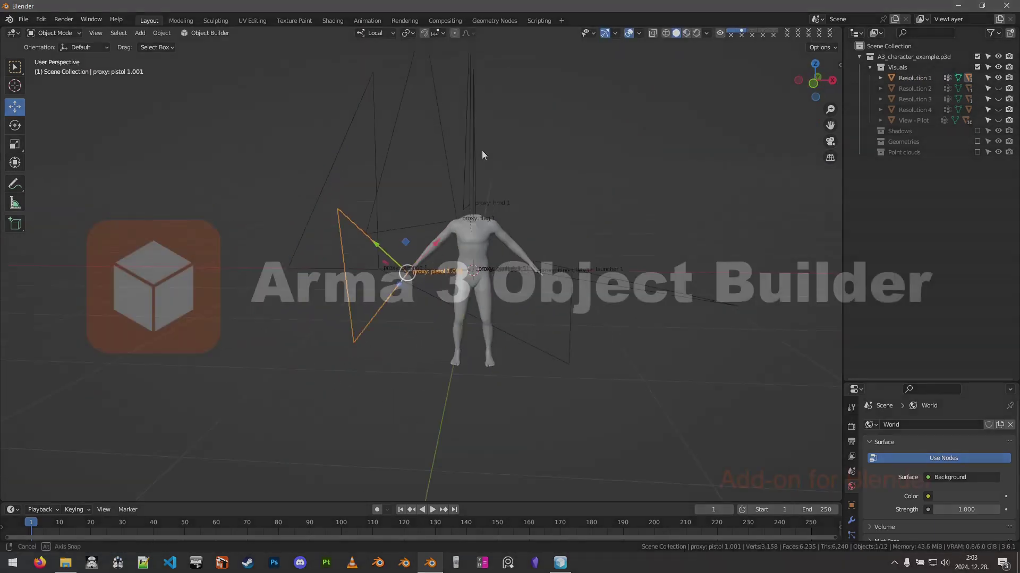